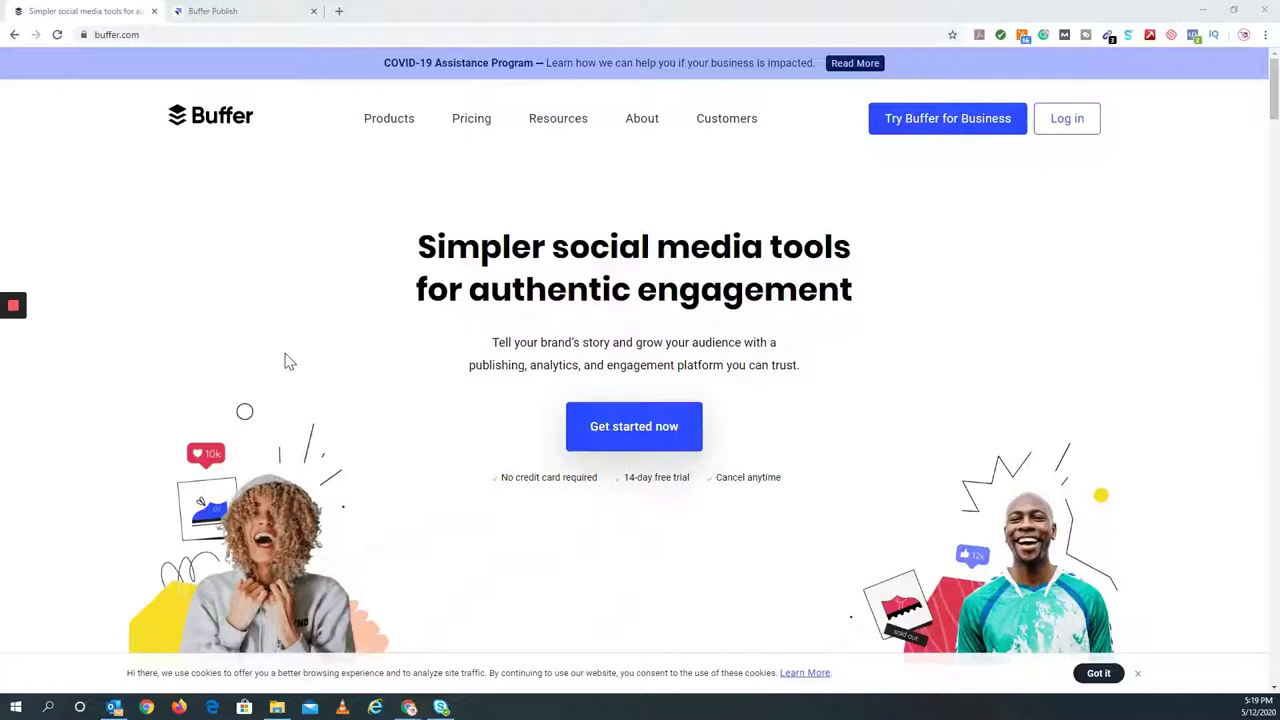
# Examine the Buffer homepage, including its content publishing and campaign analysis offerings.
pyautogui.scroll(-1, 550, 303)
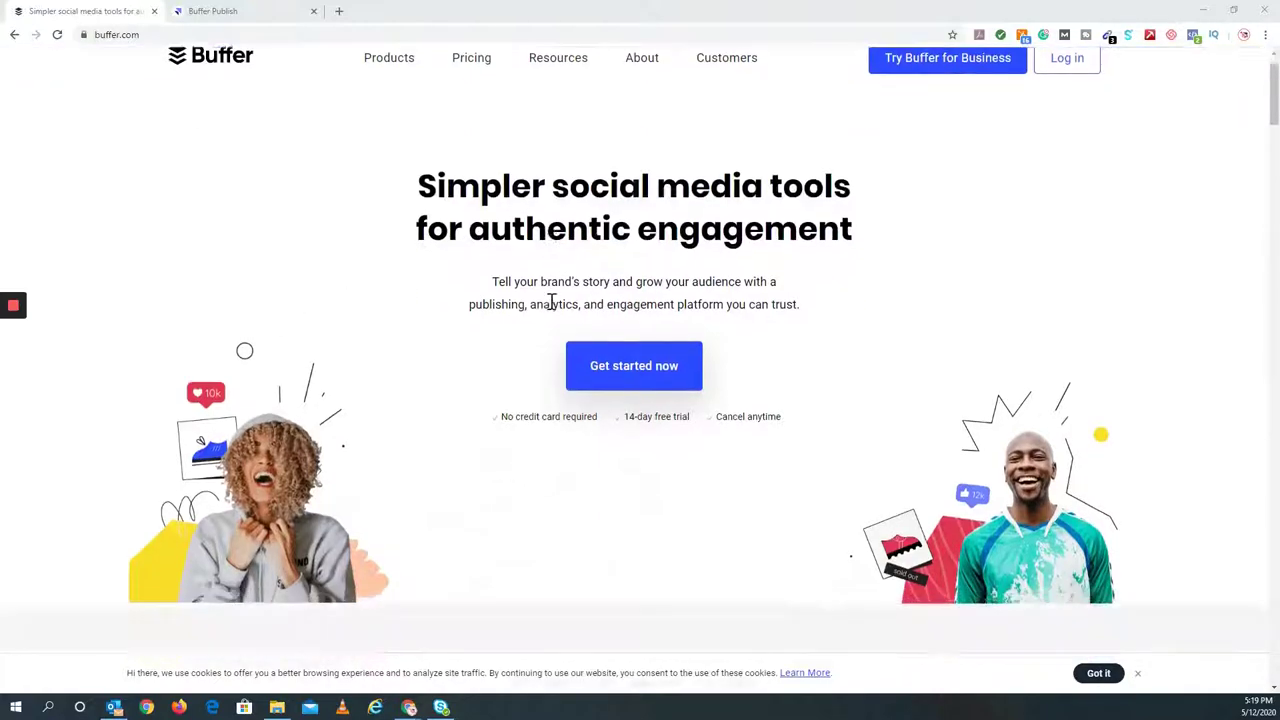
pyautogui.scroll(-3, 550, 303)
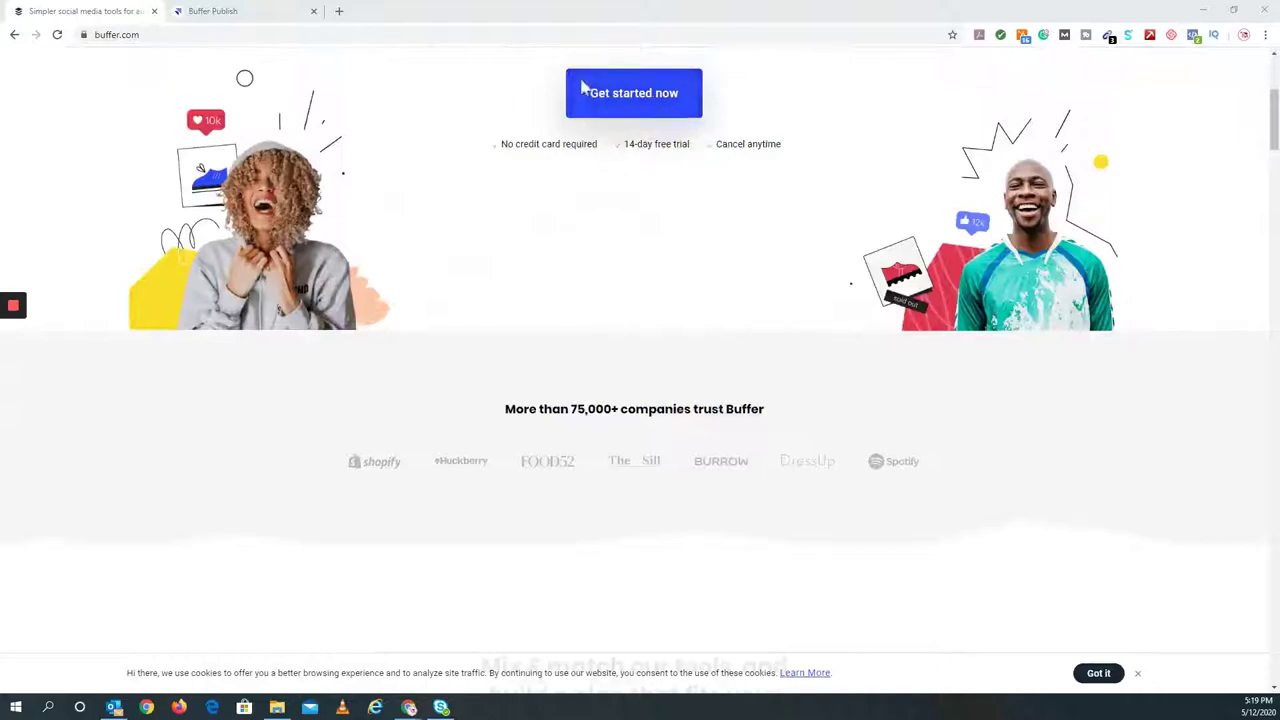
pyautogui.scroll(-1, 614, 234)
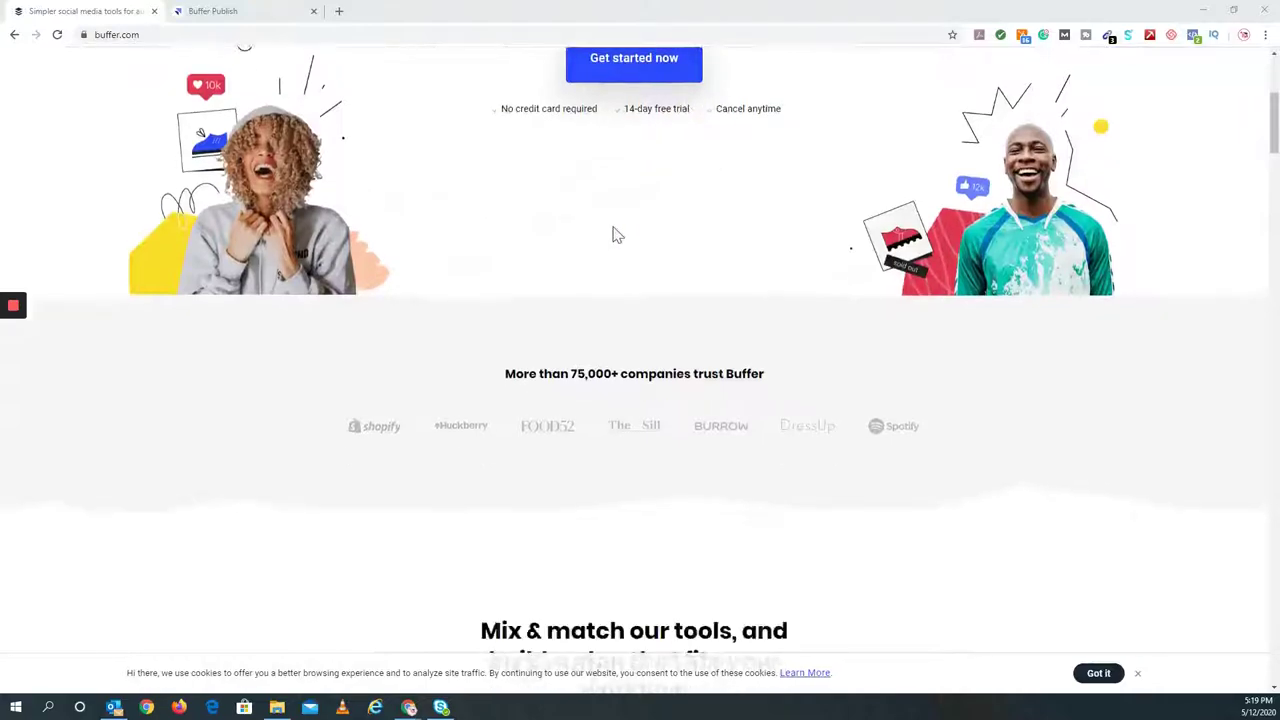
pyautogui.scroll(-5, 612, 240)
pyautogui.scroll(-3, 603, 253)
pyautogui.scroll(1, 585, 246)
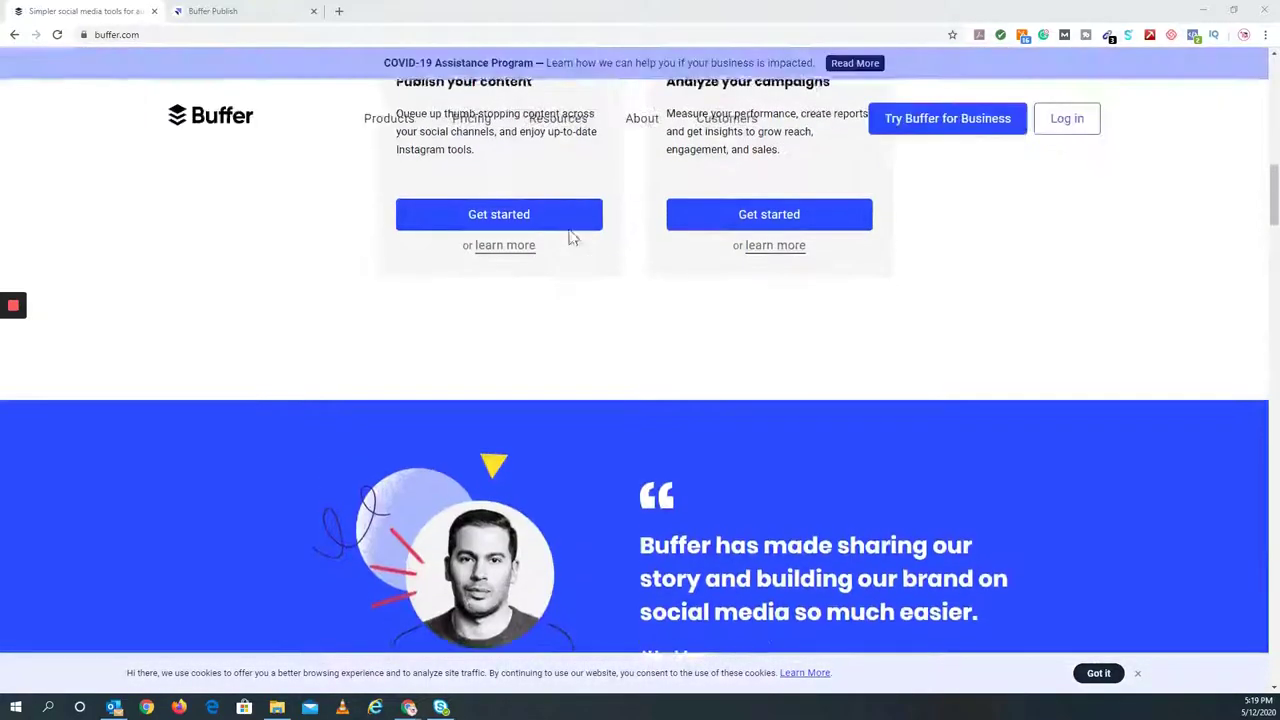
pyautogui.scroll(2, 646, 246)
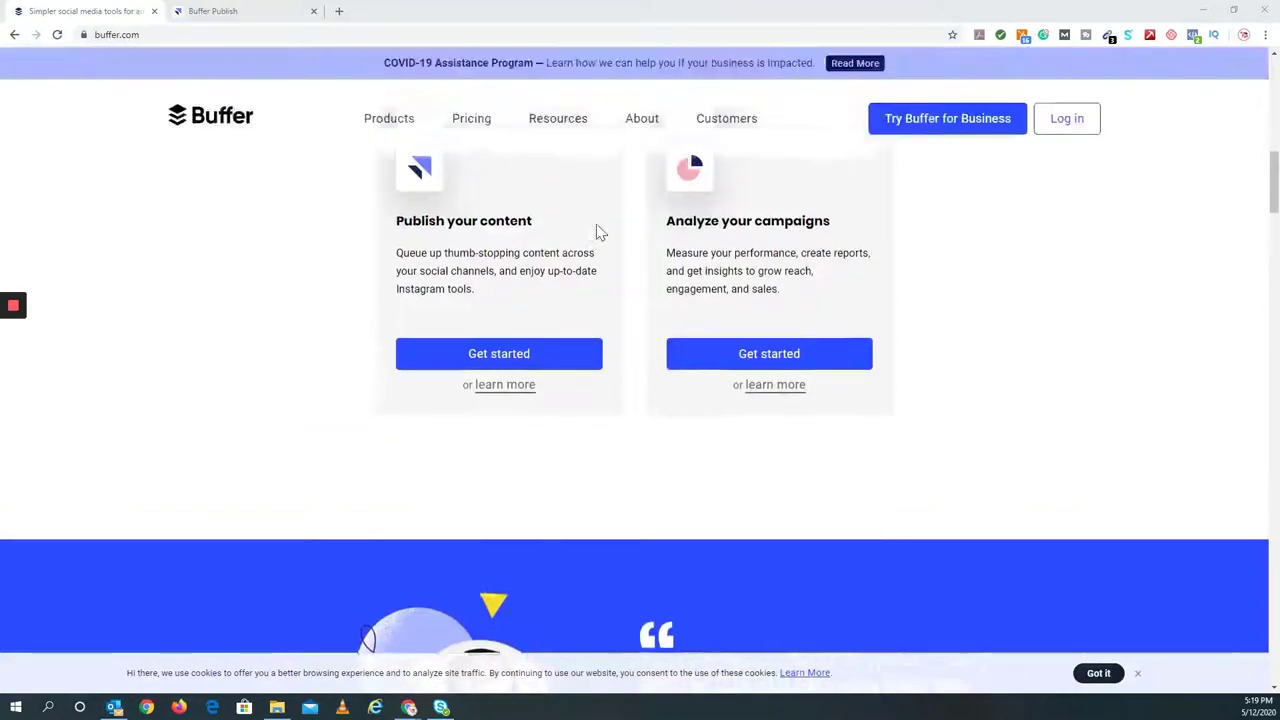
pyautogui.scroll(-1, 650, 236)
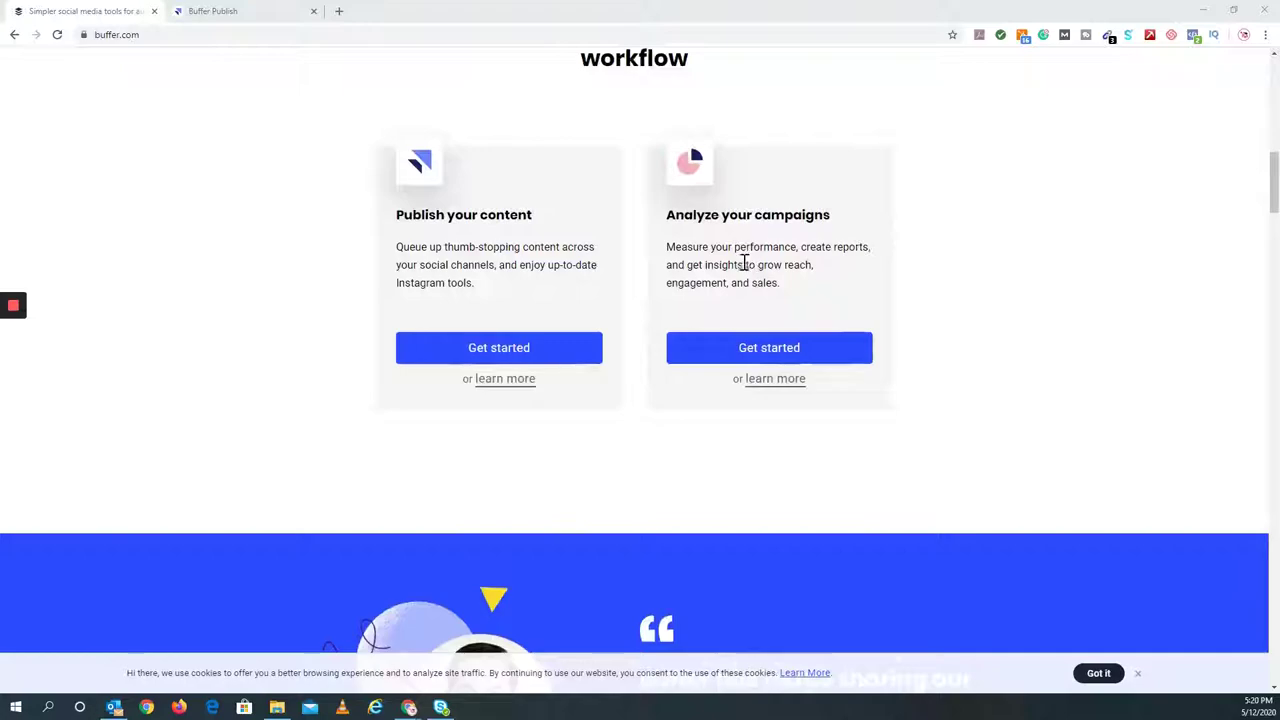
pyautogui.scroll(10, 729, 275)
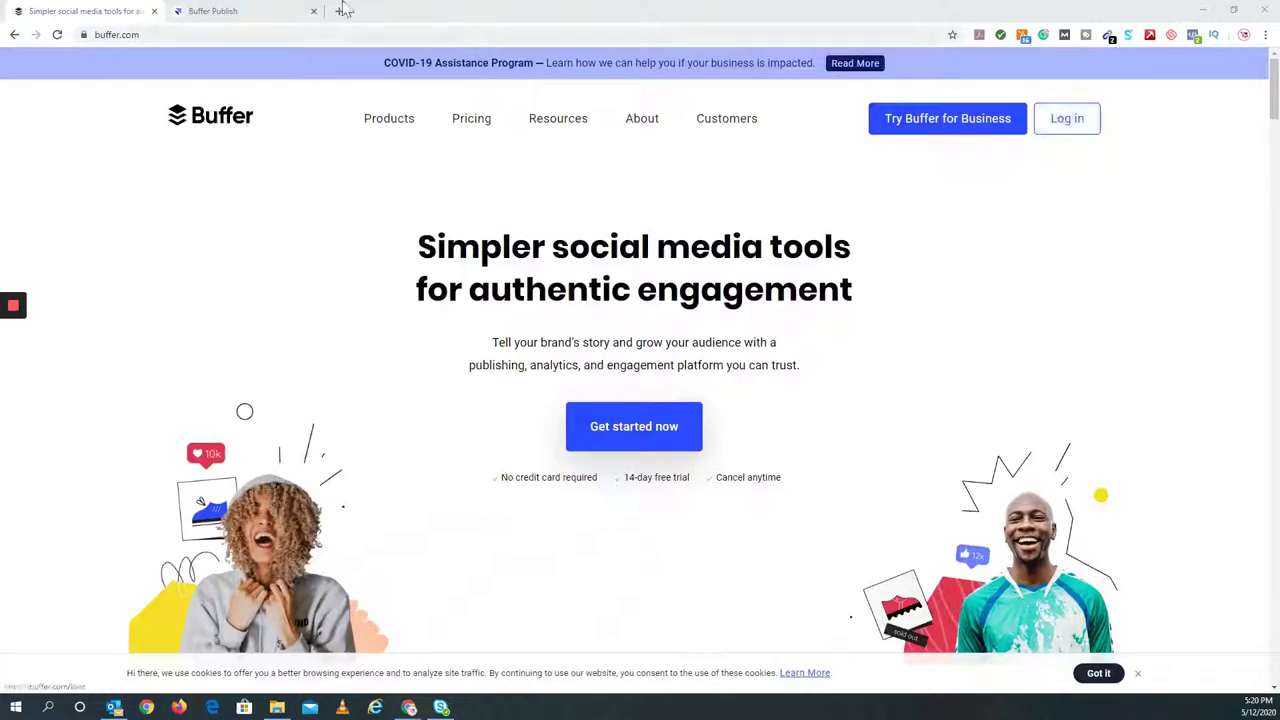
# Switch to the Buffer Publish dashboard and view the Twitter account's queue and post analytics.
pyautogui.click(271, 8)
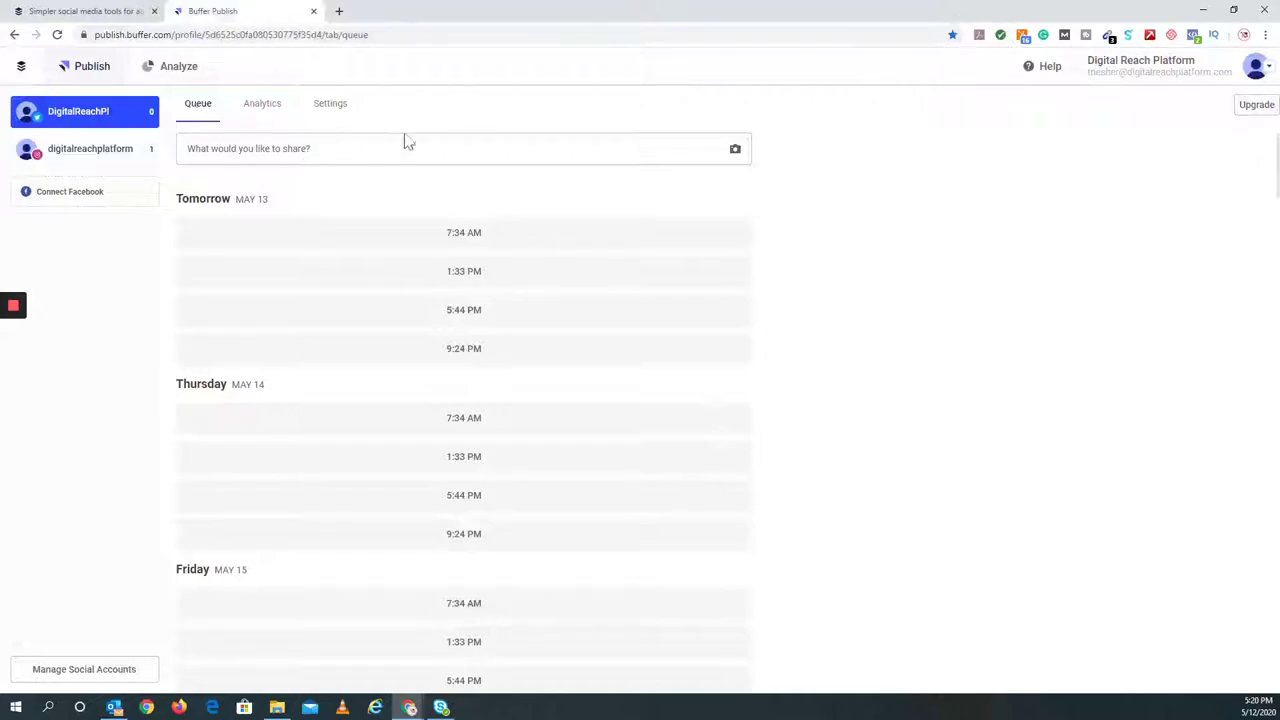
pyautogui.scroll(-1, 443, 157)
pyautogui.scroll(1, 400, 155)
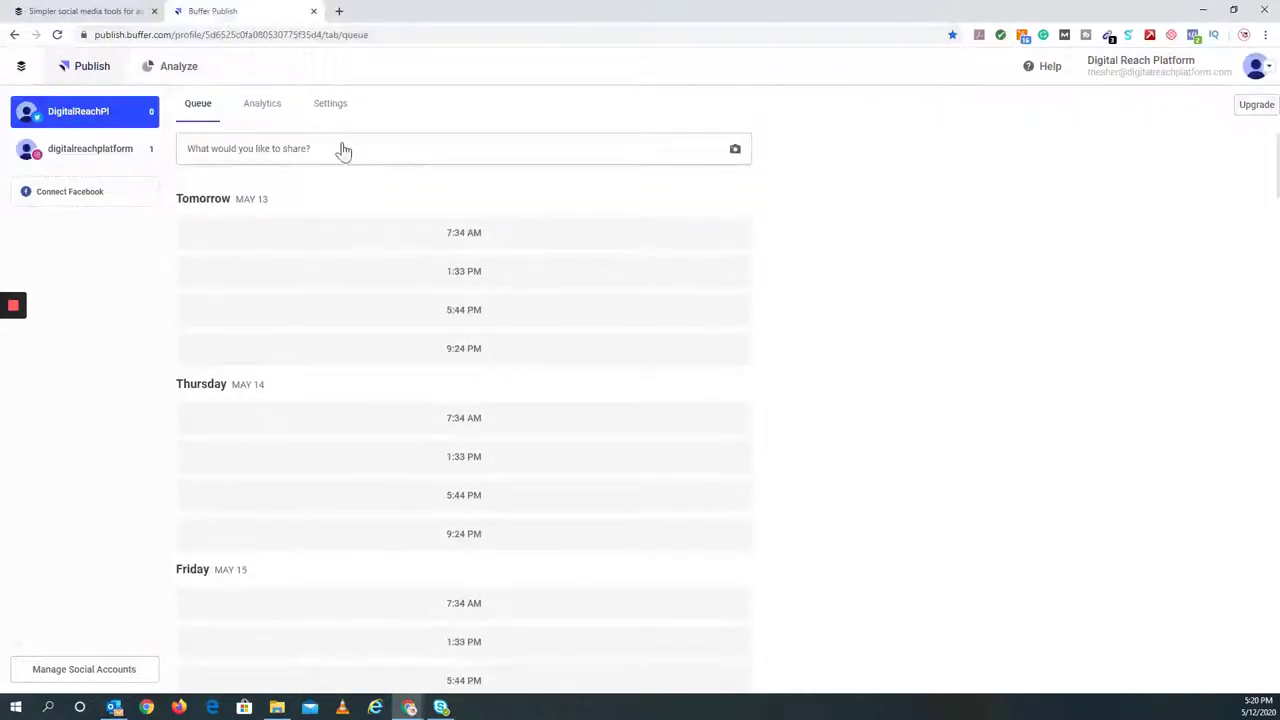
pyautogui.click(265, 112)
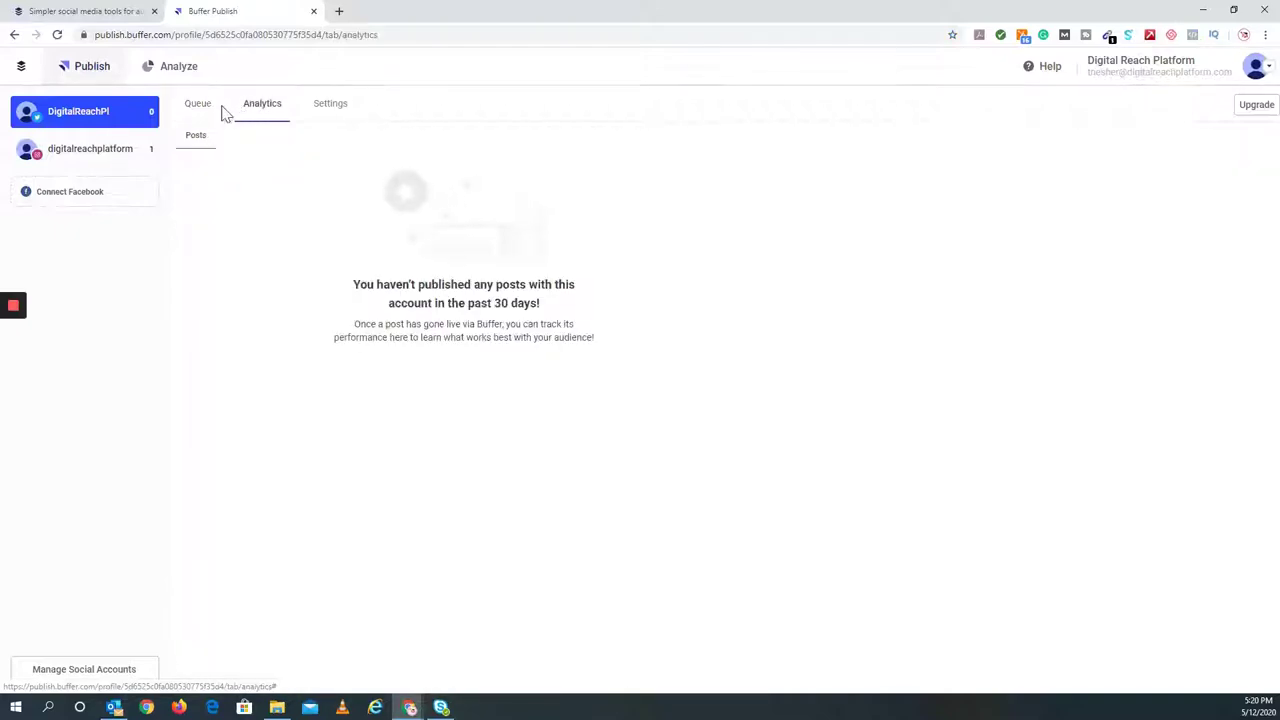
pyautogui.click(189, 102)
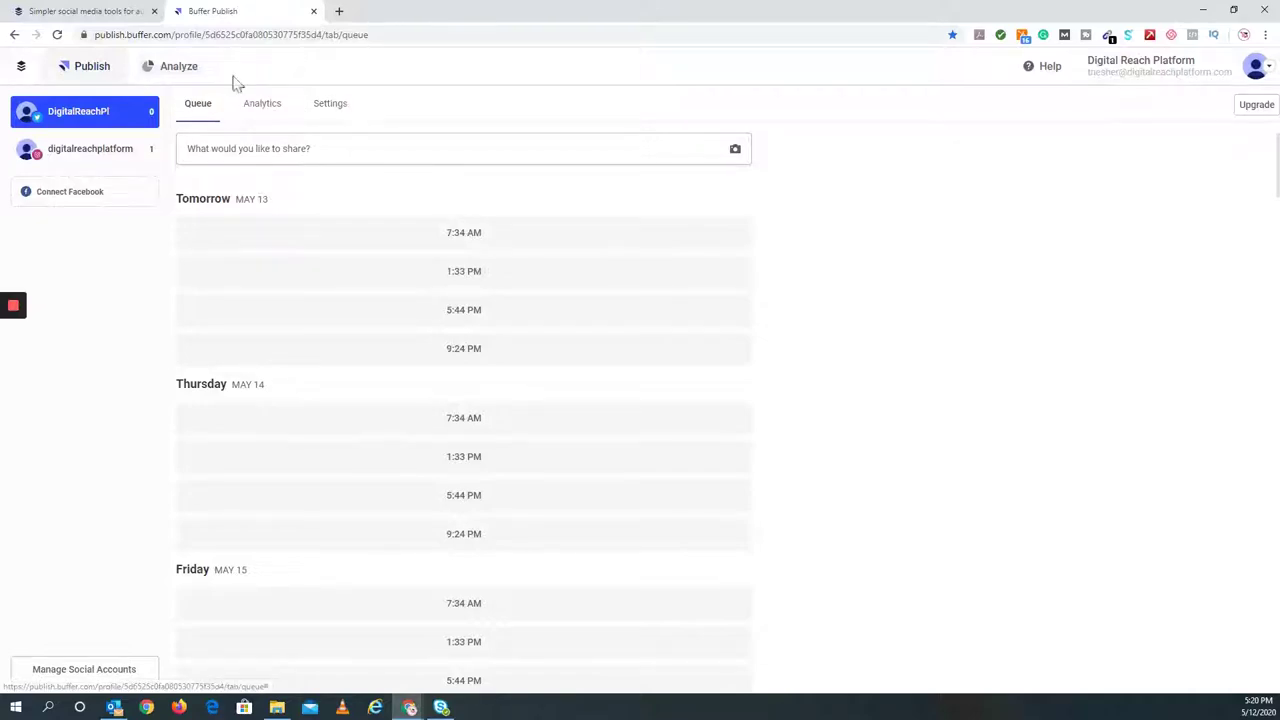
# View the Analyze product page and the account options available from the Publish dashboard.
pyautogui.click(175, 78)
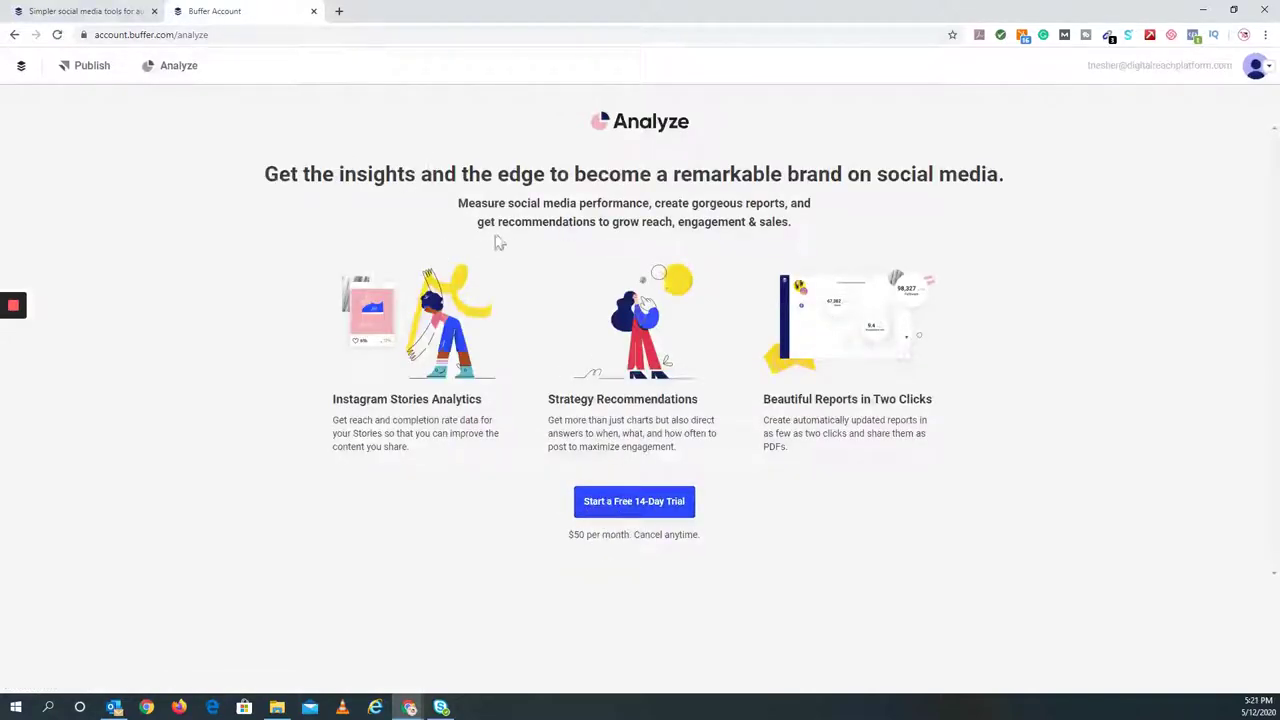
pyautogui.click(76, 72)
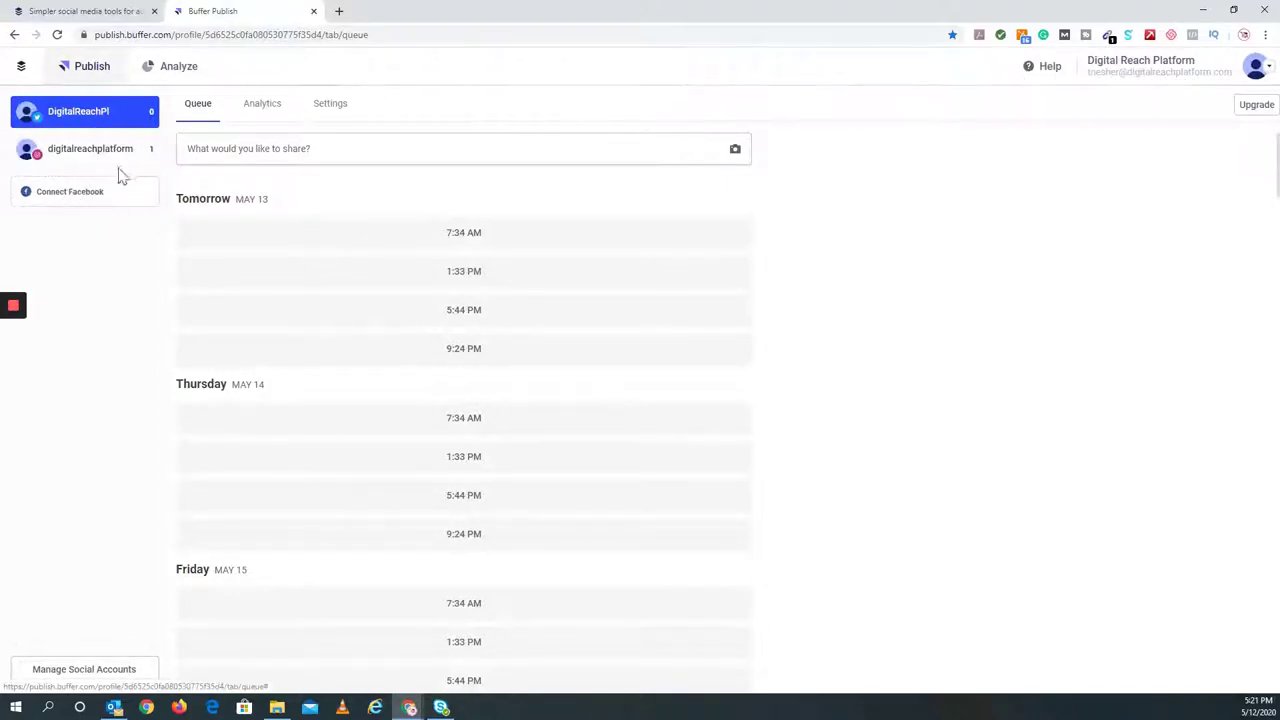
pyautogui.click(1255, 70)
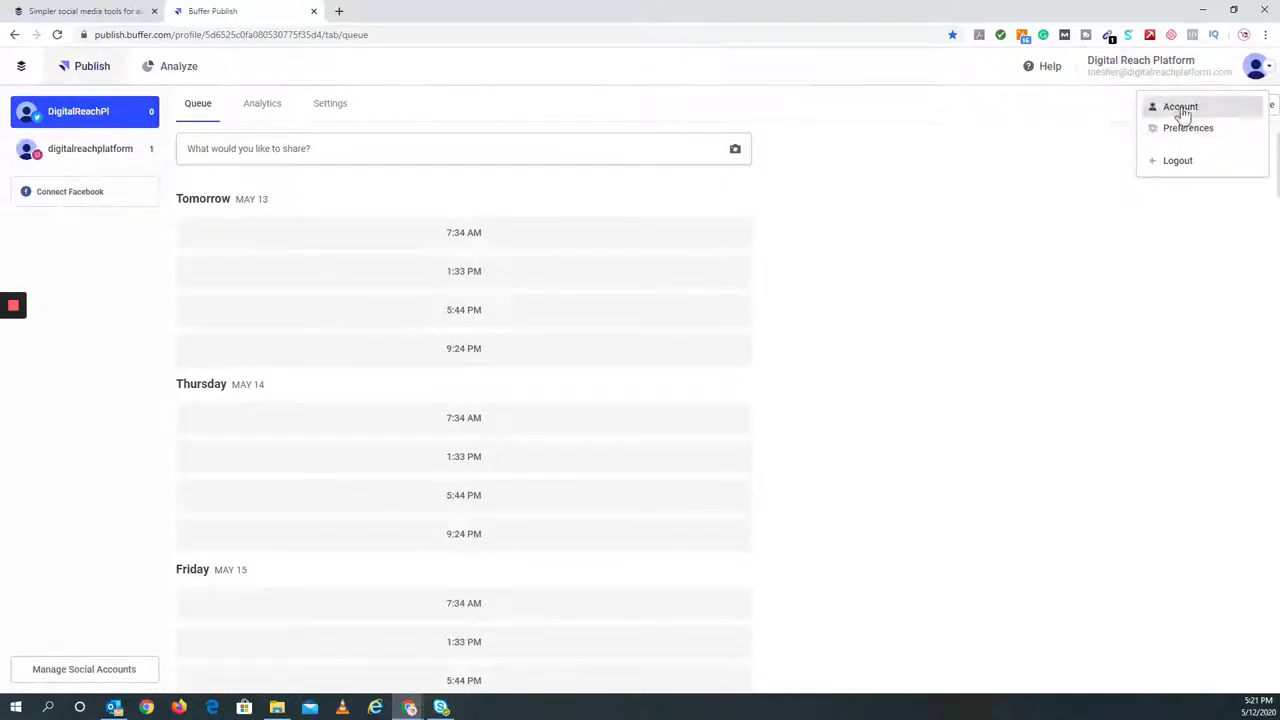
pyautogui.click(80, 188)
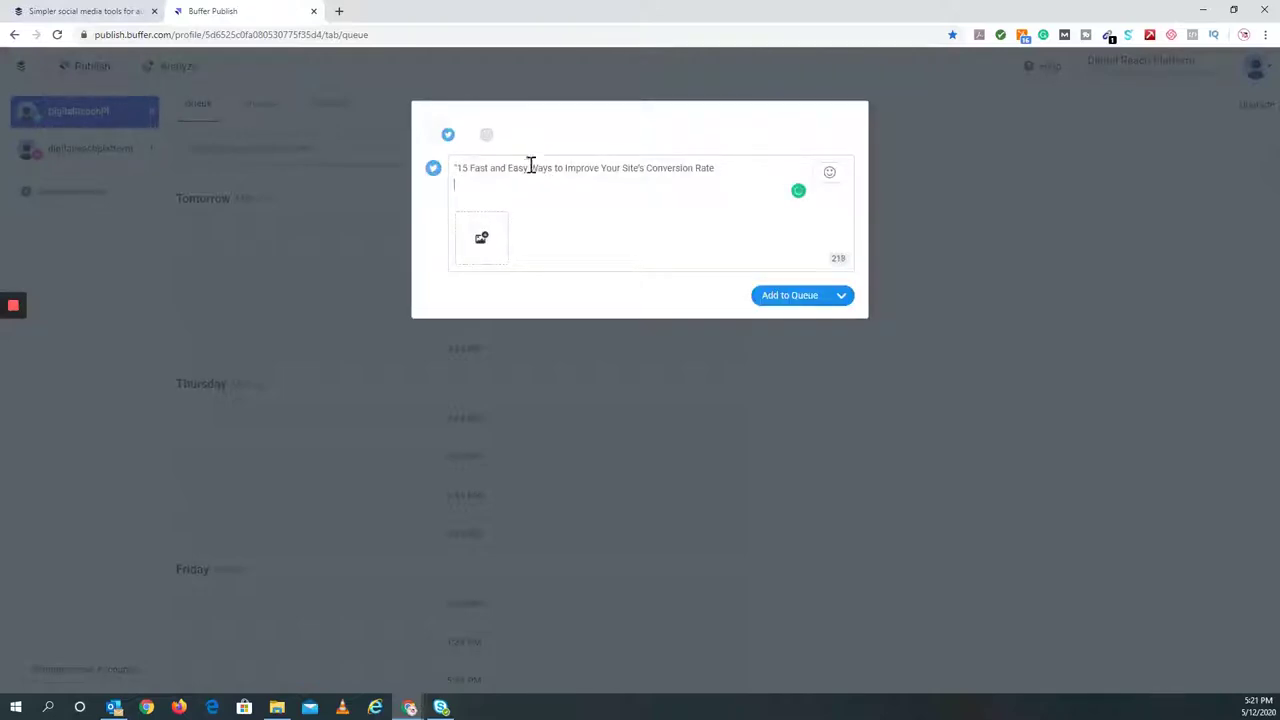
pyautogui.press('Delete')
pyautogui.write('15')
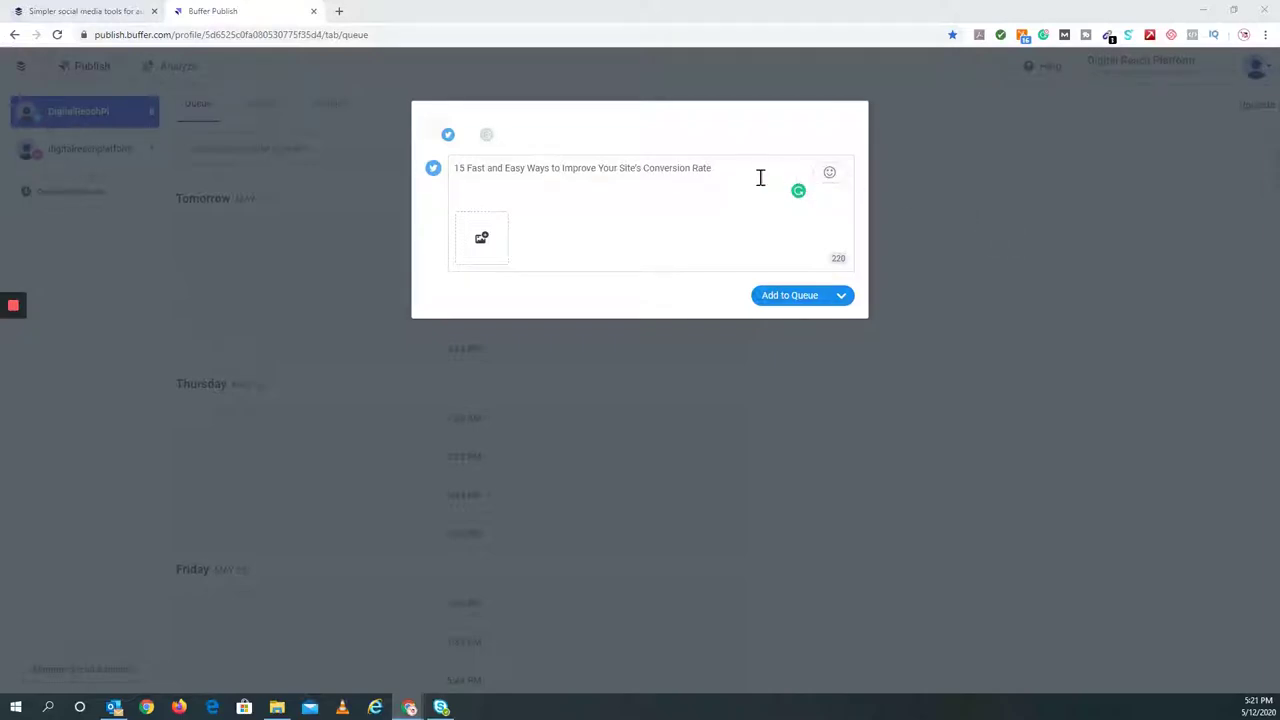
pyautogui.click(724, 175)
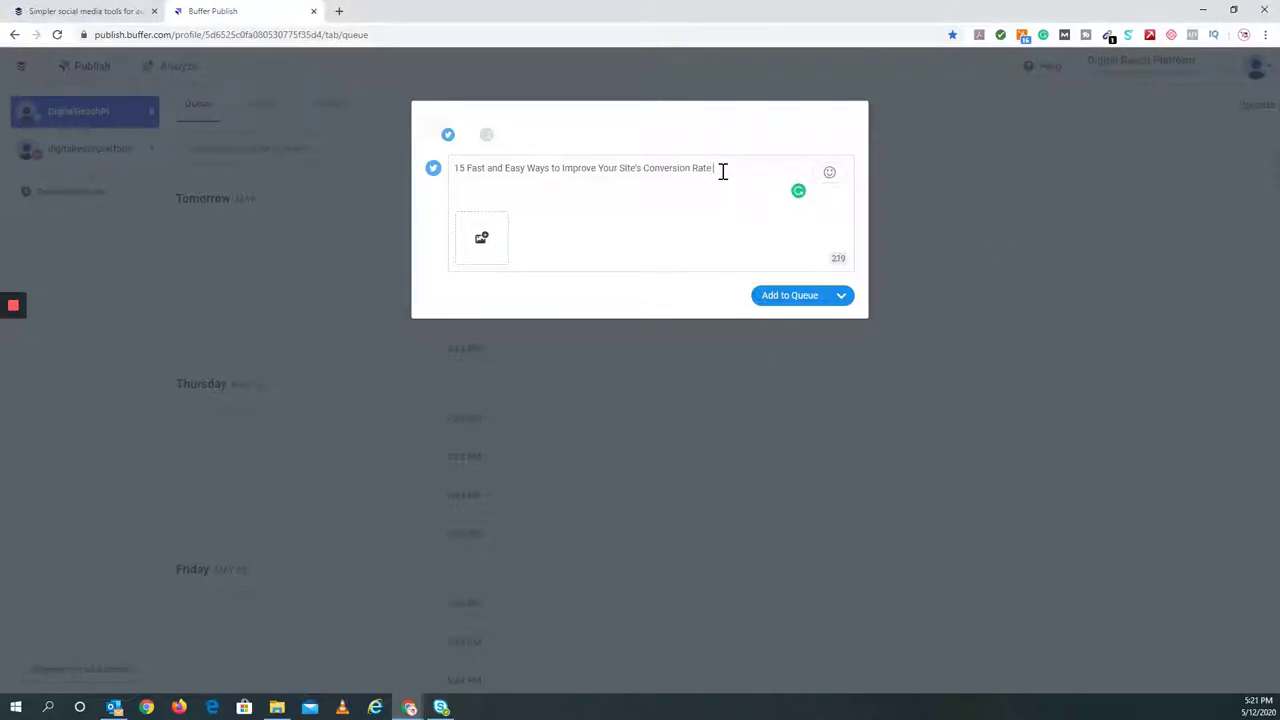
pyautogui.write('https://buff.ly/2y13gGy')
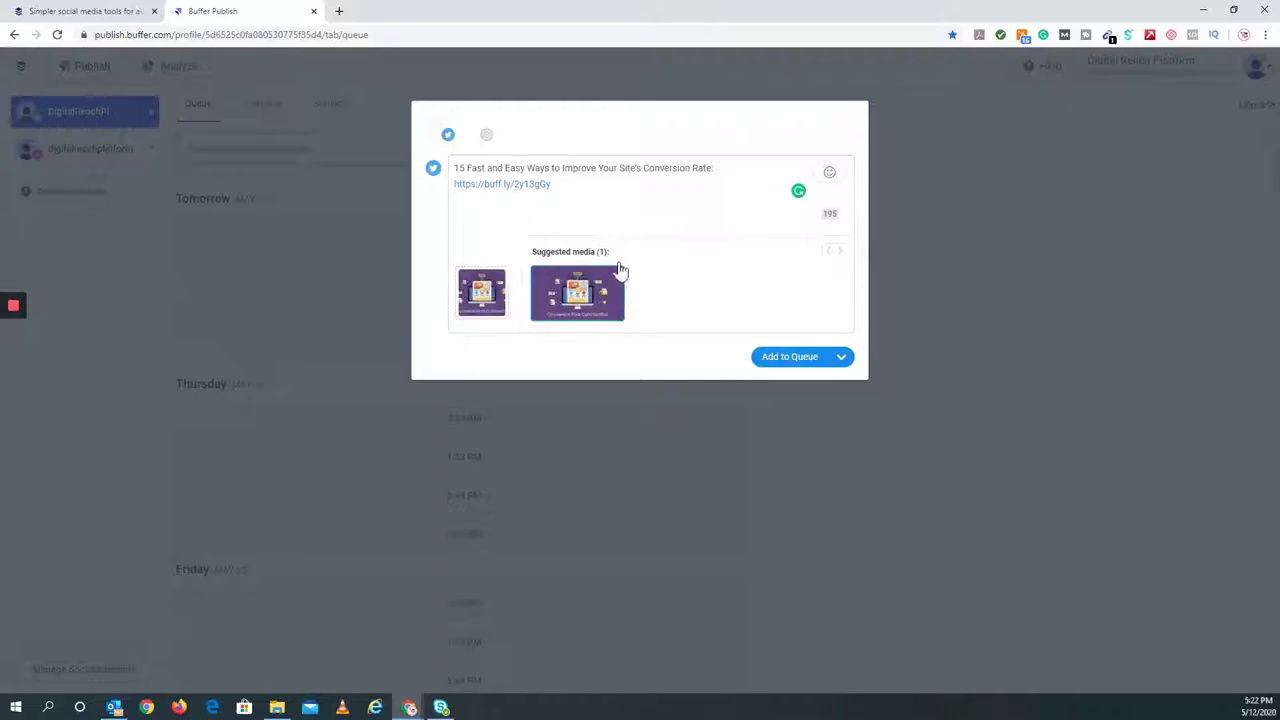
# Try the suggested media image as the Twitter post's attachment and remove it from the post.
pyautogui.click(600, 288)
pyautogui.click(500, 275)
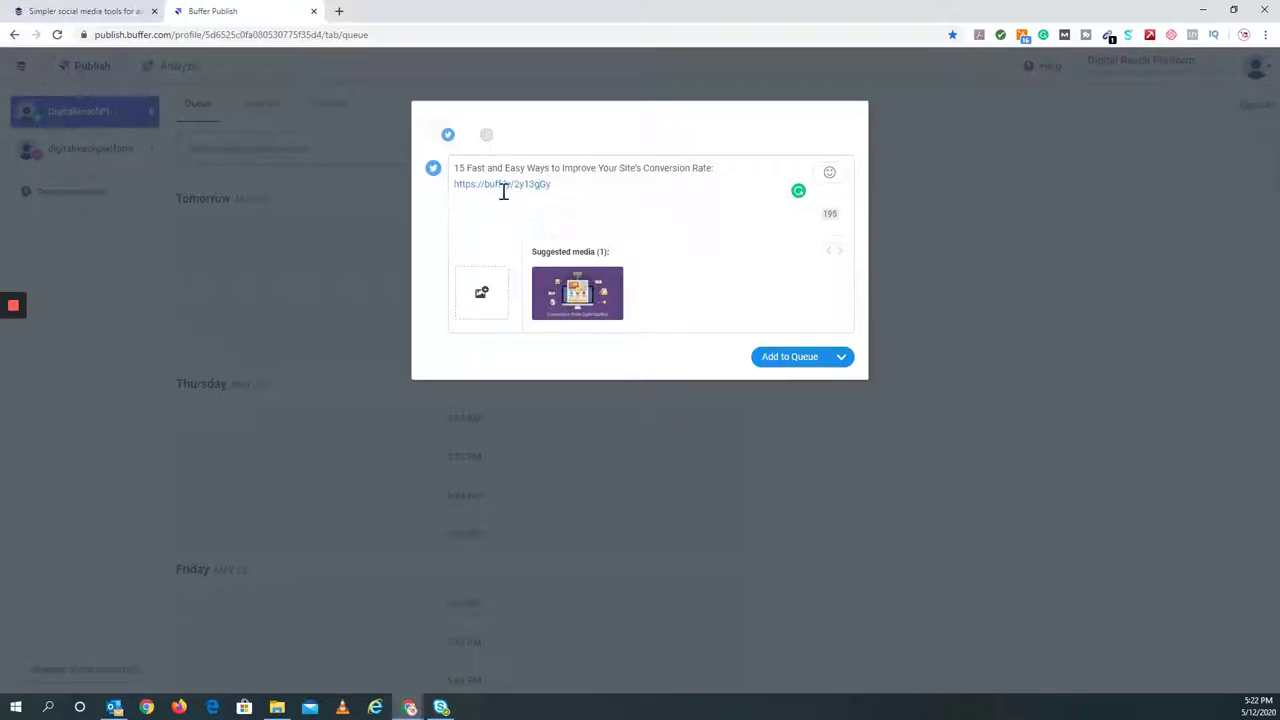
pyautogui.moveTo(554, 184); pyautogui.dragTo(455, 186)
pyautogui.click(556, 184)
# Schedule the Twitter post for May 13, 2020 at 06:21 AM.
pyautogui.click(839, 364)
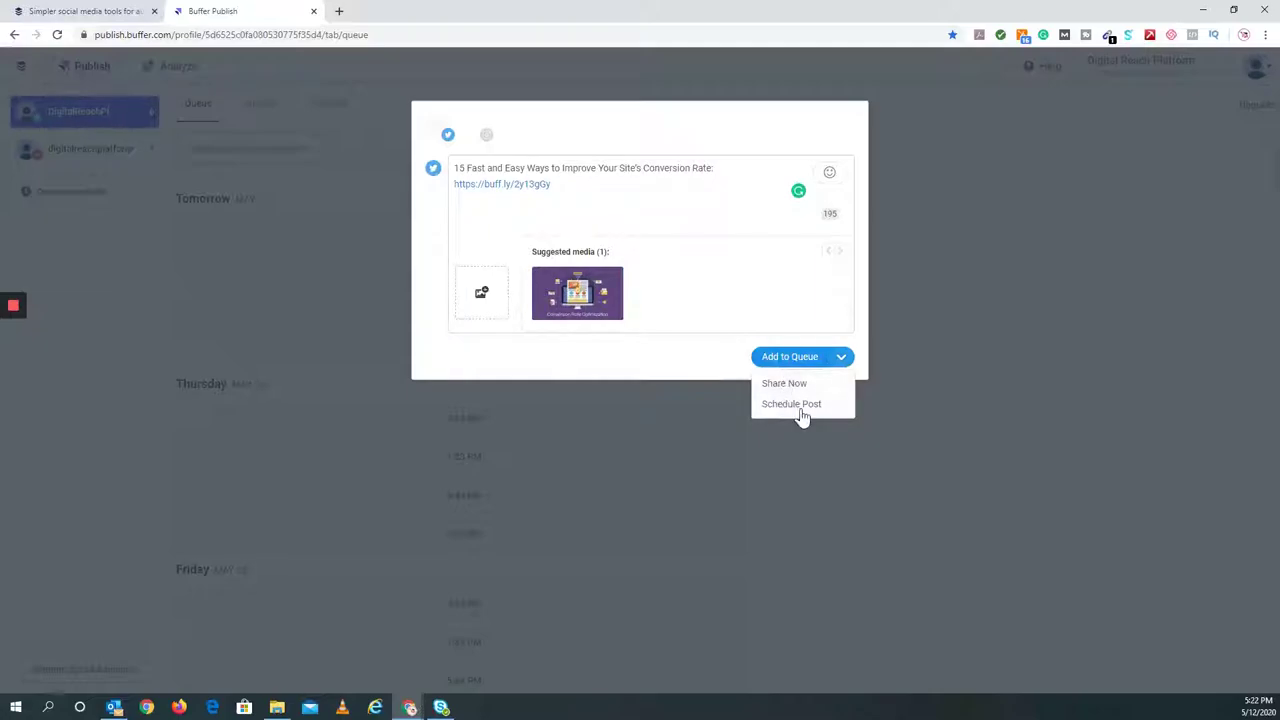
pyautogui.click(803, 410)
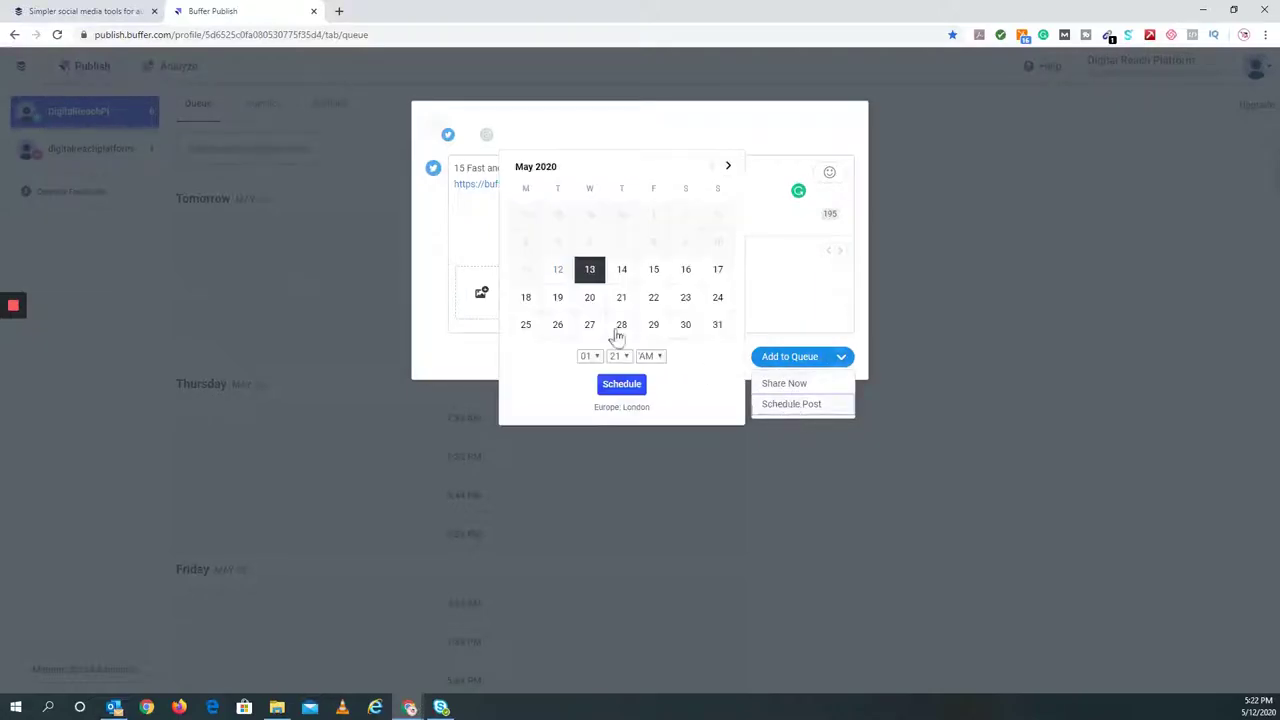
pyautogui.click(590, 276)
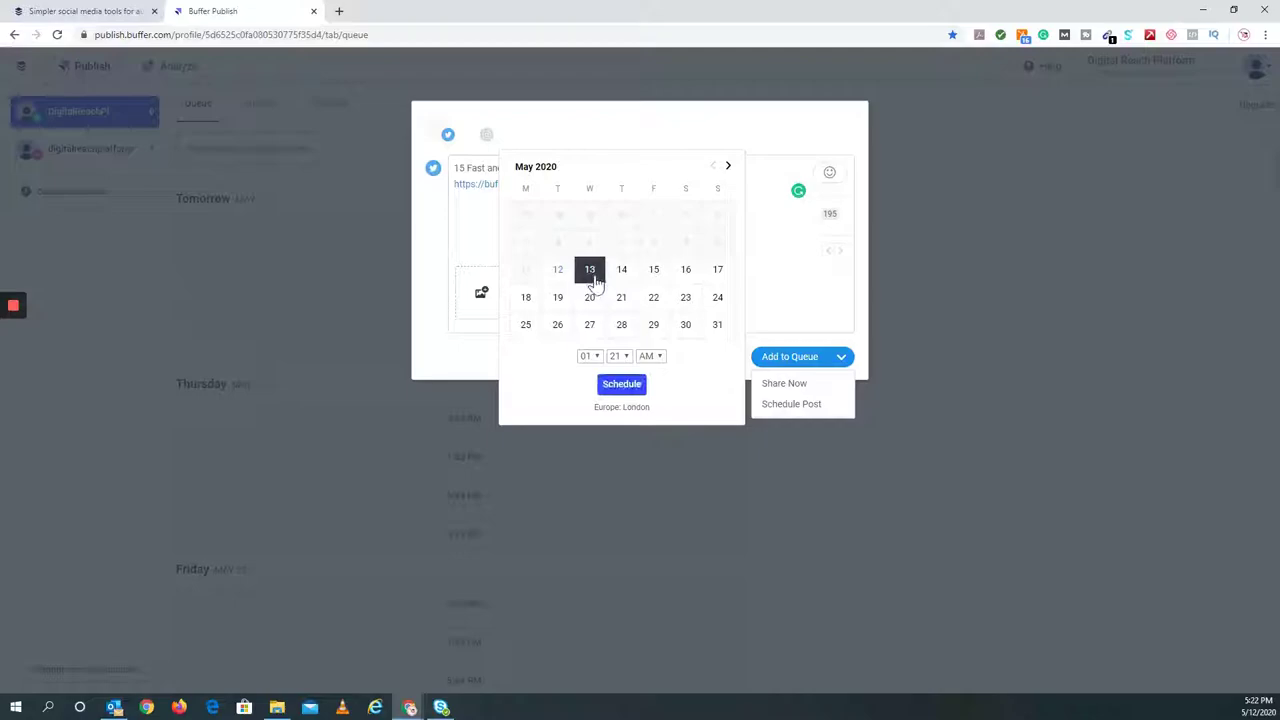
pyautogui.click(564, 278)
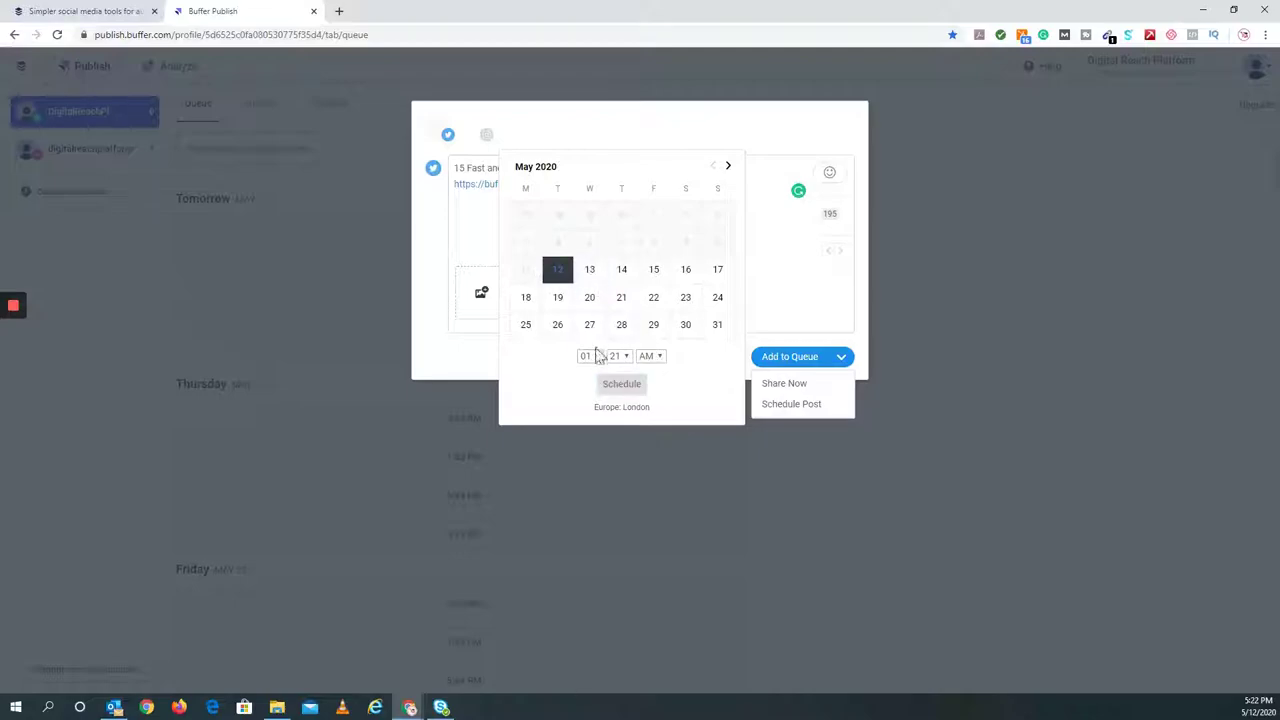
pyautogui.click(591, 274)
pyautogui.click(592, 357)
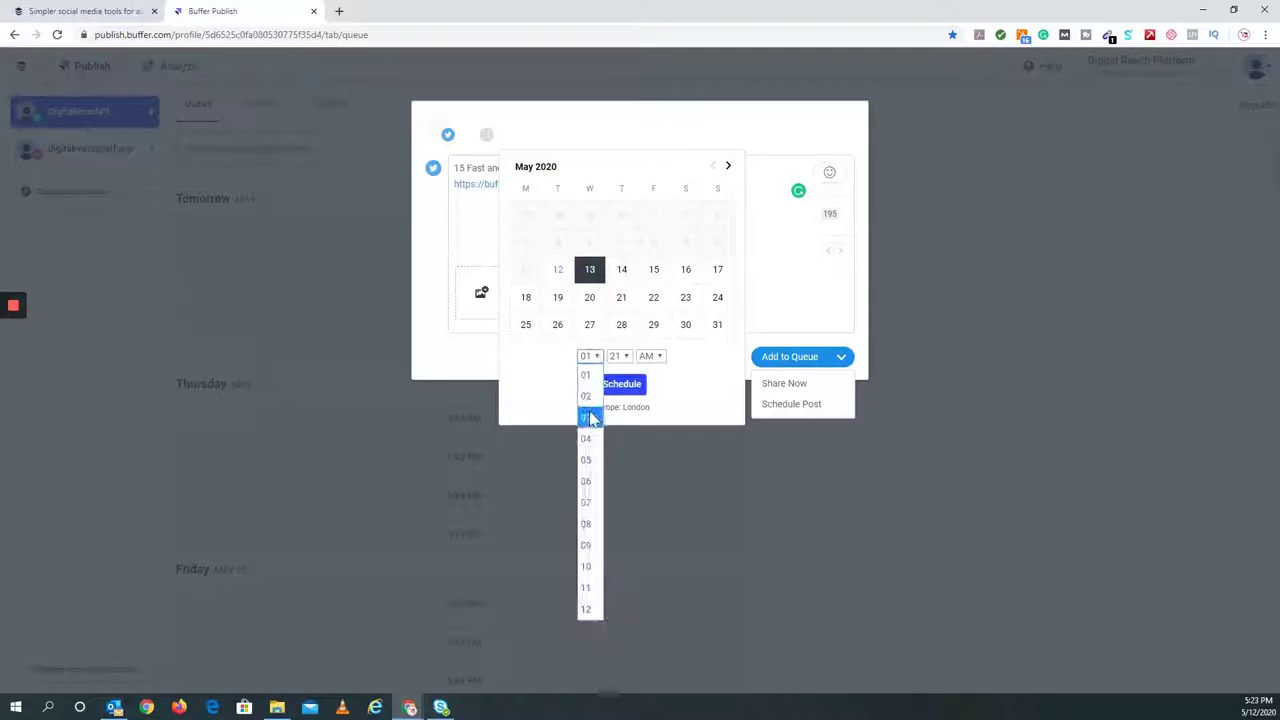
pyautogui.click(586, 483)
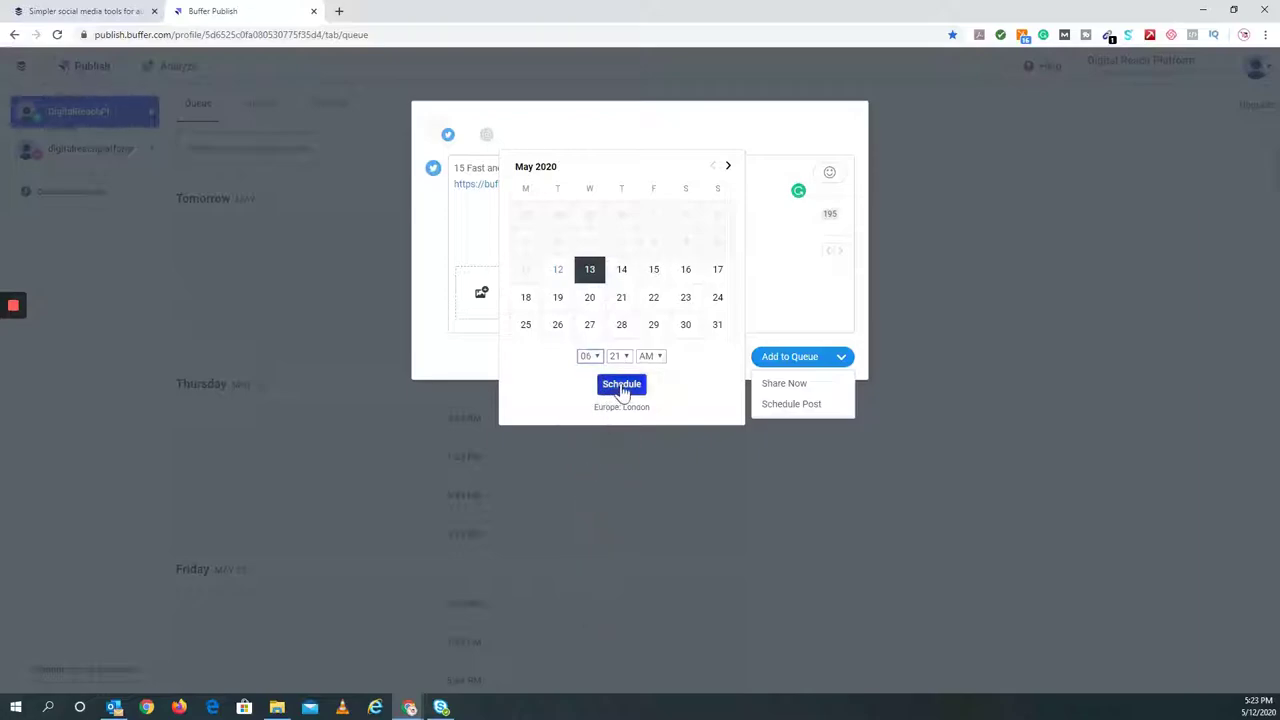
pyautogui.click(625, 390)
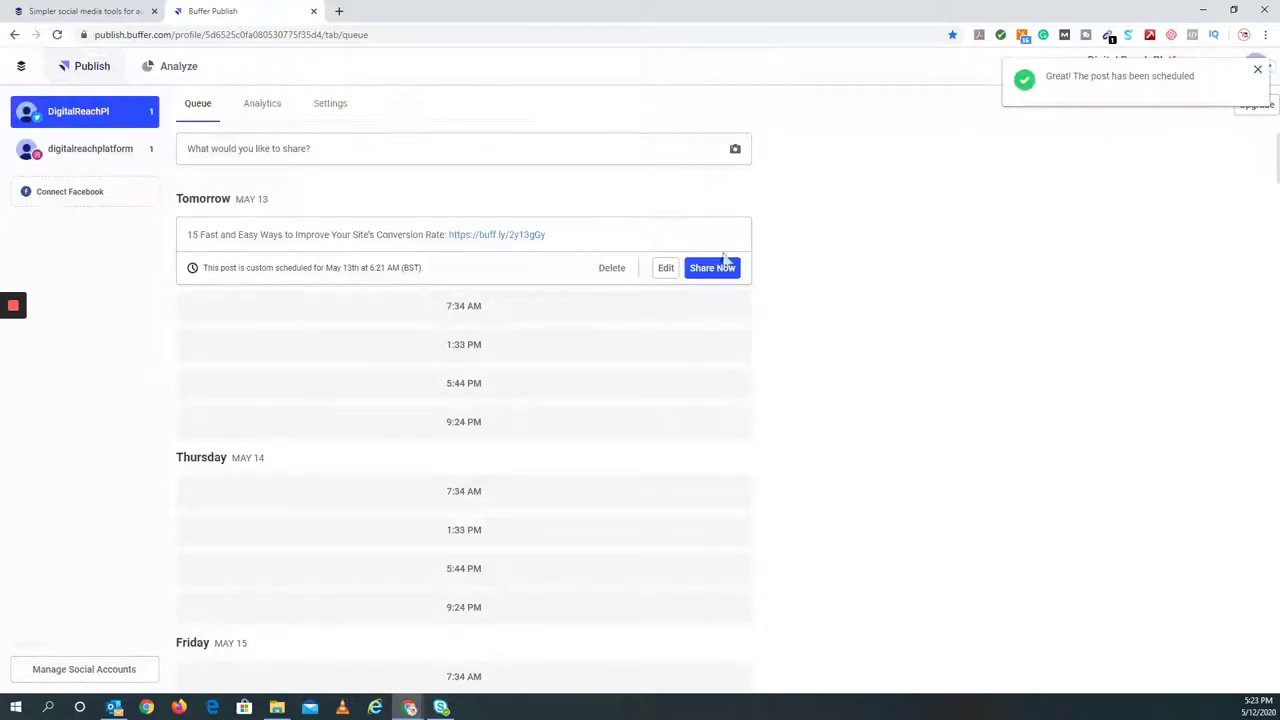
# Delete the custom-scheduled May 13 post from the Twitter queue.
pyautogui.moveTo(581, 301)
pyautogui.click(612, 272)
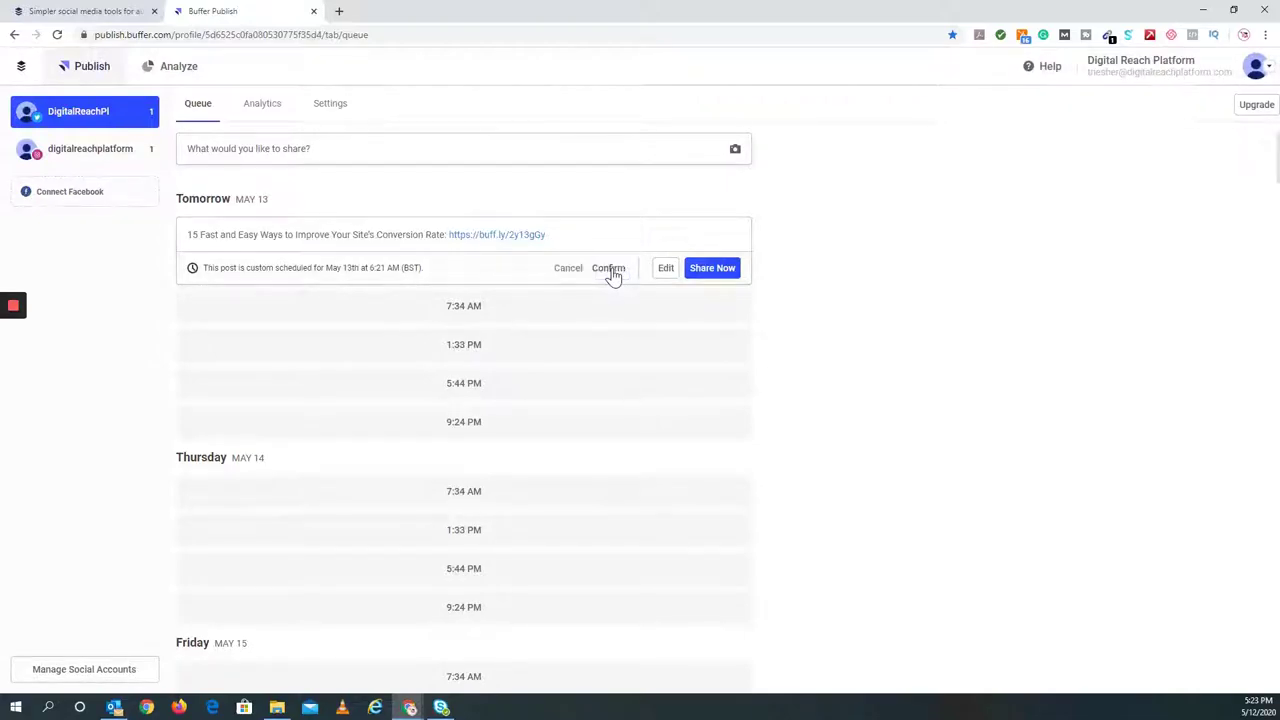
pyautogui.click(612, 276)
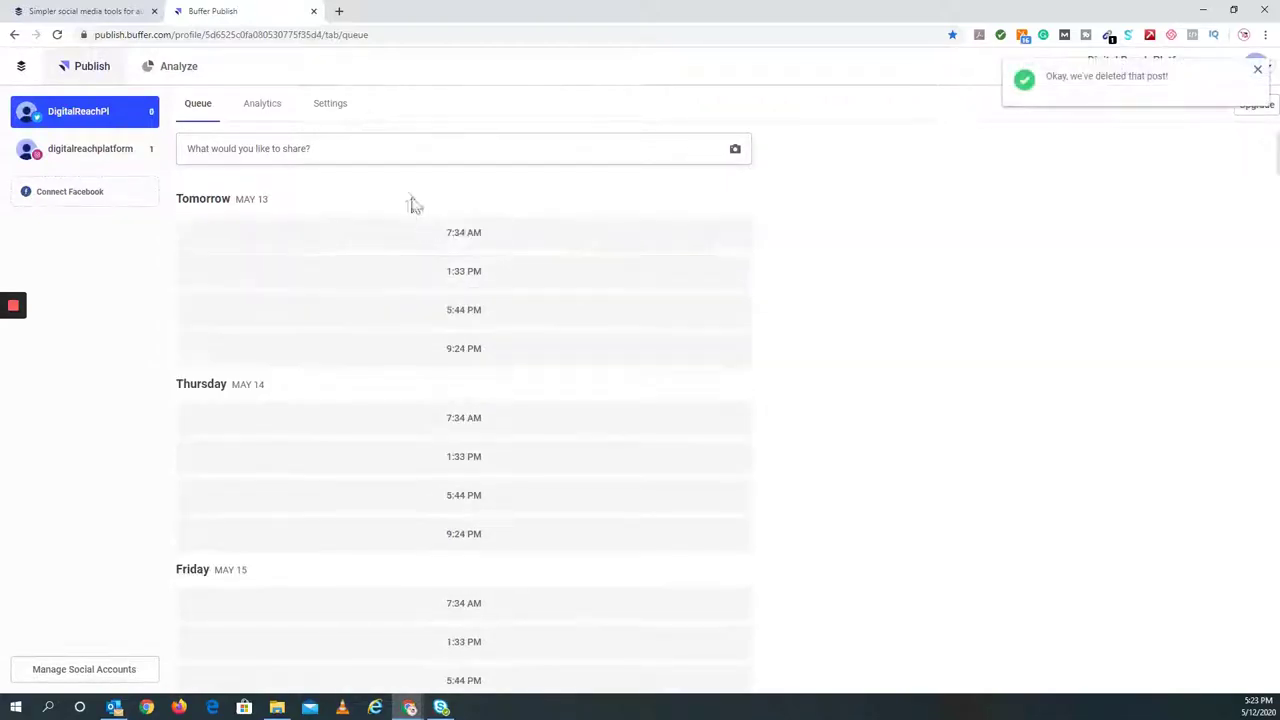
pyautogui.scroll(-2, 452, 252)
pyautogui.scroll(2, 452, 252)
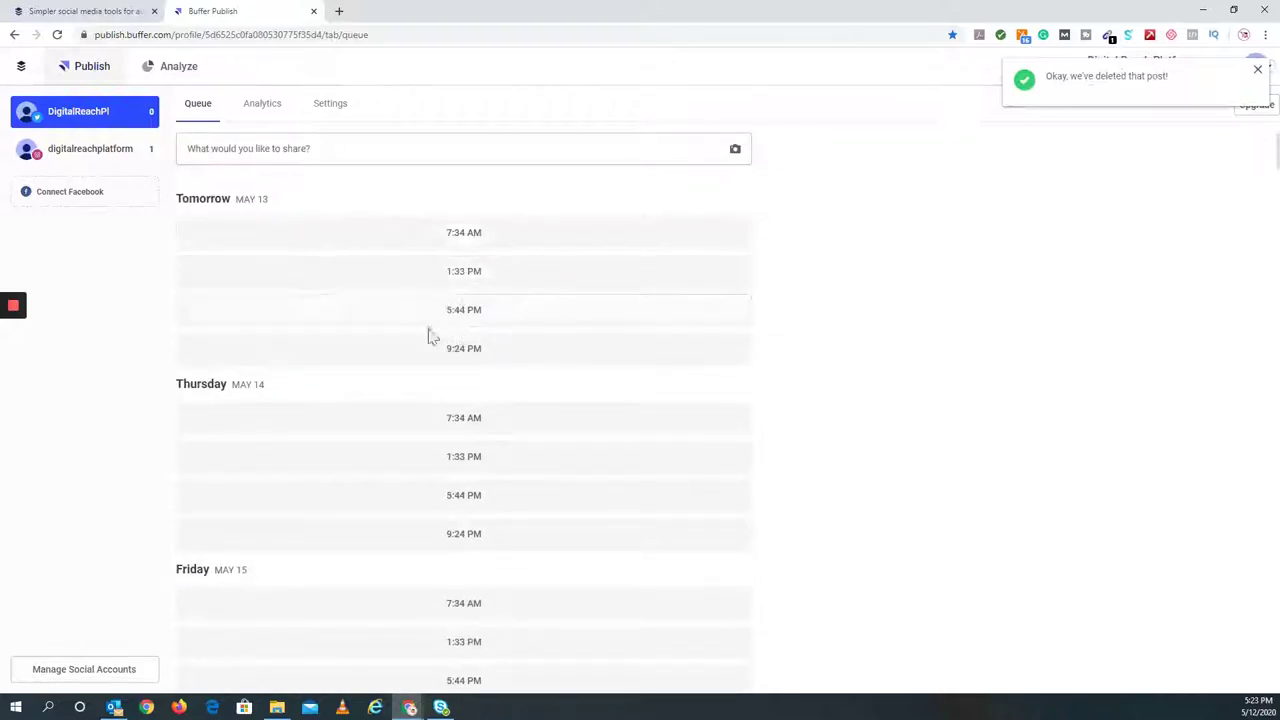
# Delete the unpublished post dated 2nd October 2019 from the Instagram account's queue.
pyautogui.click(112, 160)
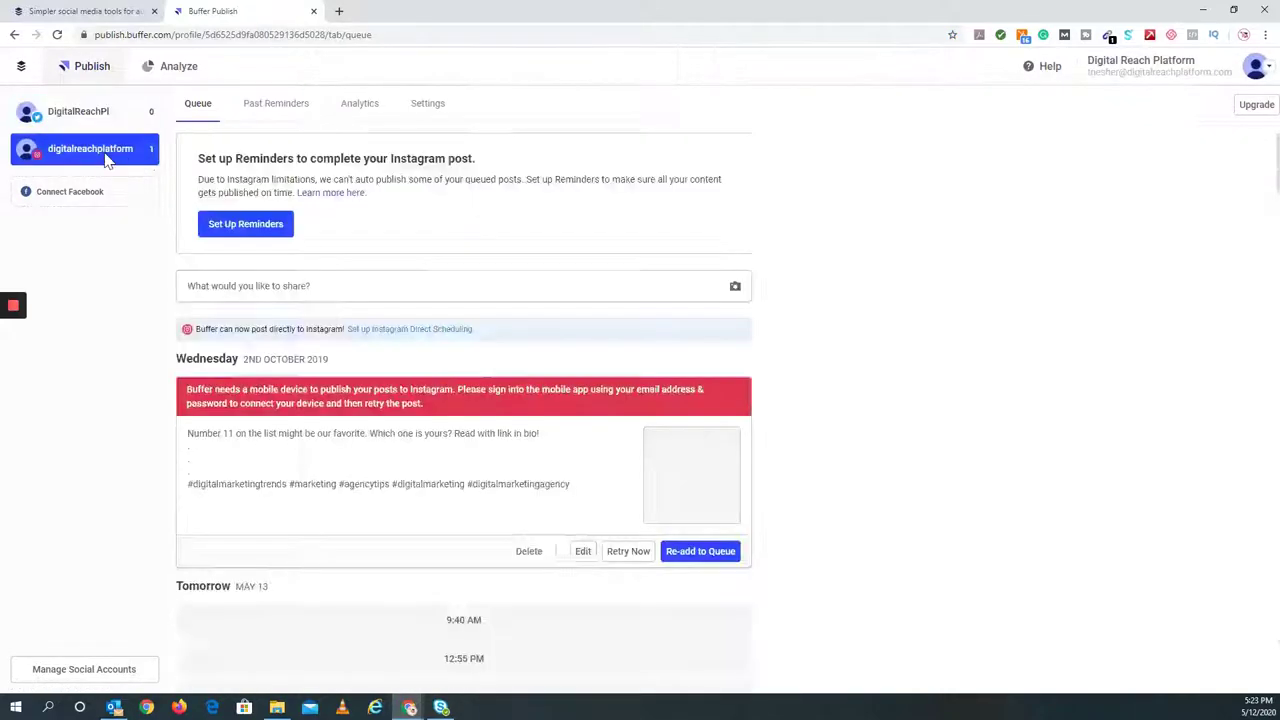
pyautogui.scroll(-1, 645, 295)
pyautogui.scroll(-2, 645, 295)
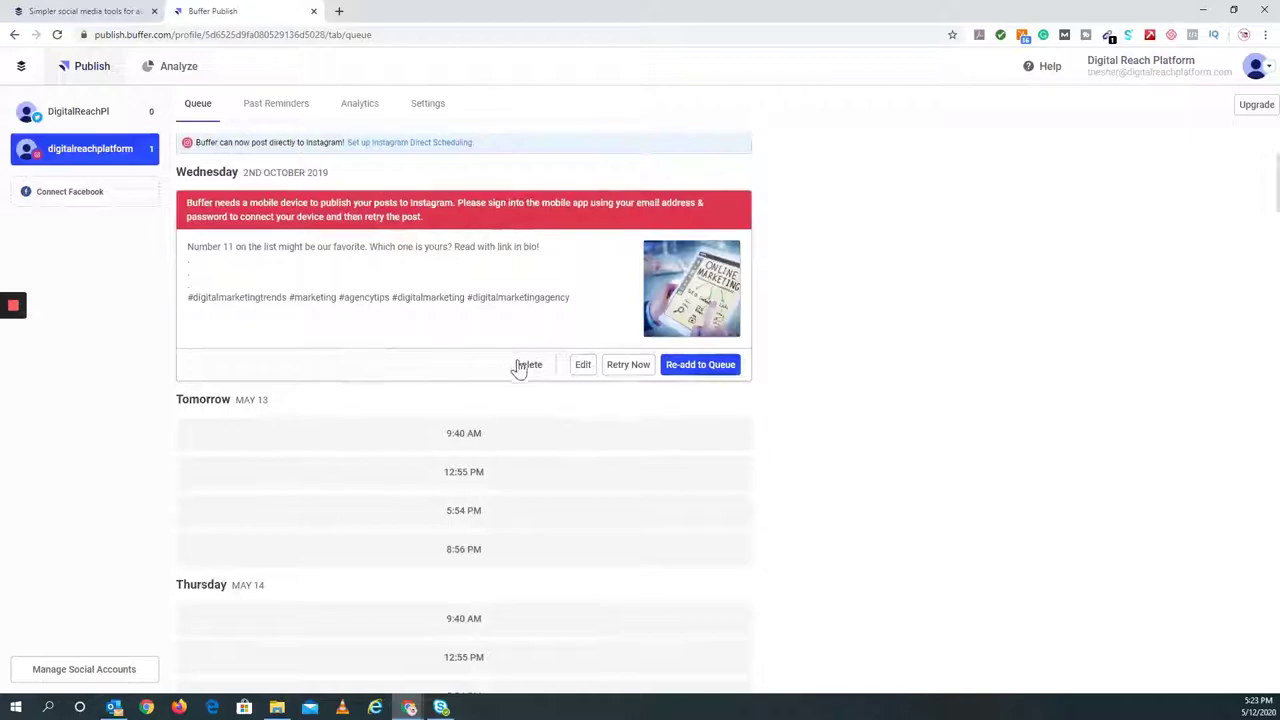
pyautogui.click(521, 366)
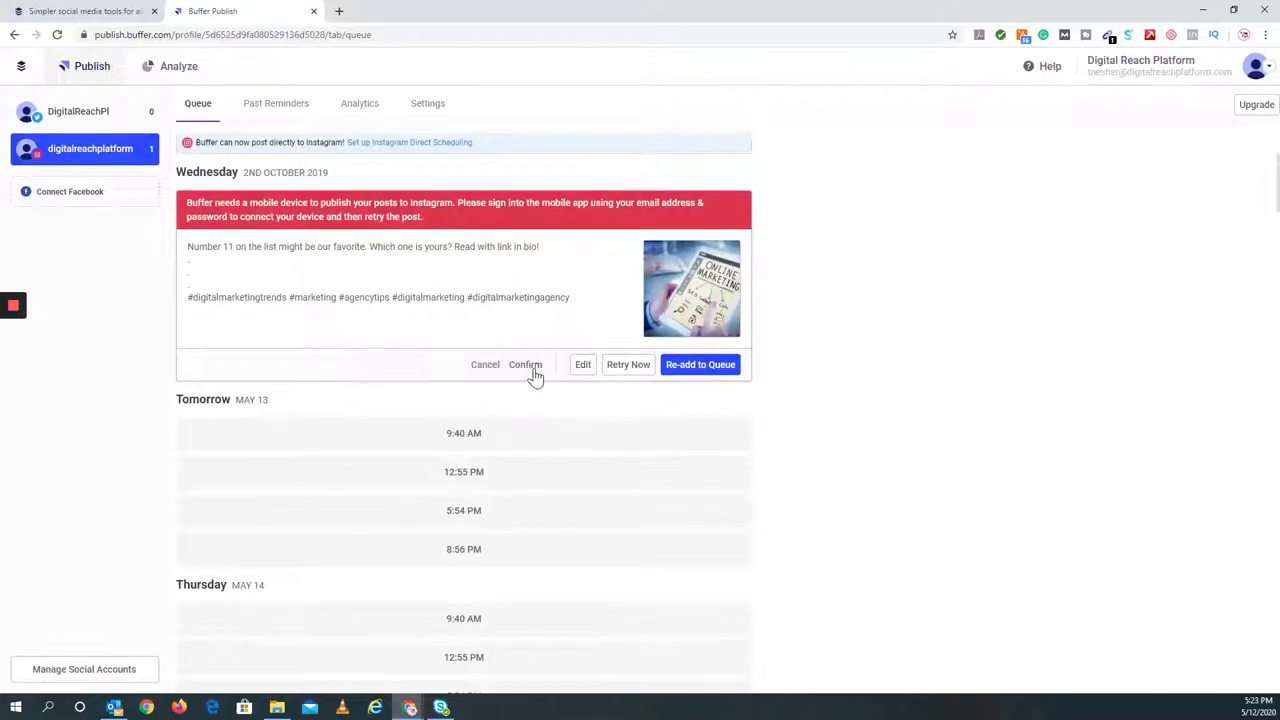
pyautogui.click(528, 366)
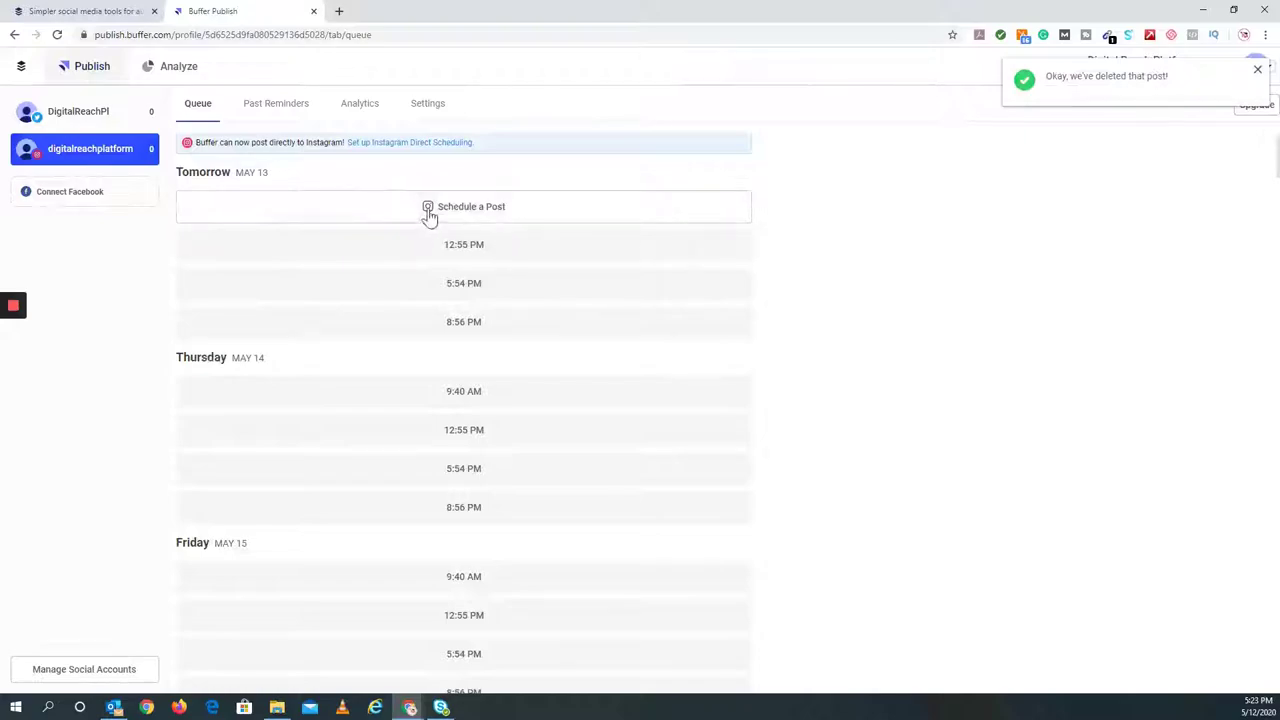
# Look through the Instagram account's queue slots, past reminders for posts and stories, and post analytics.
pyautogui.scroll(-3, 440, 385)
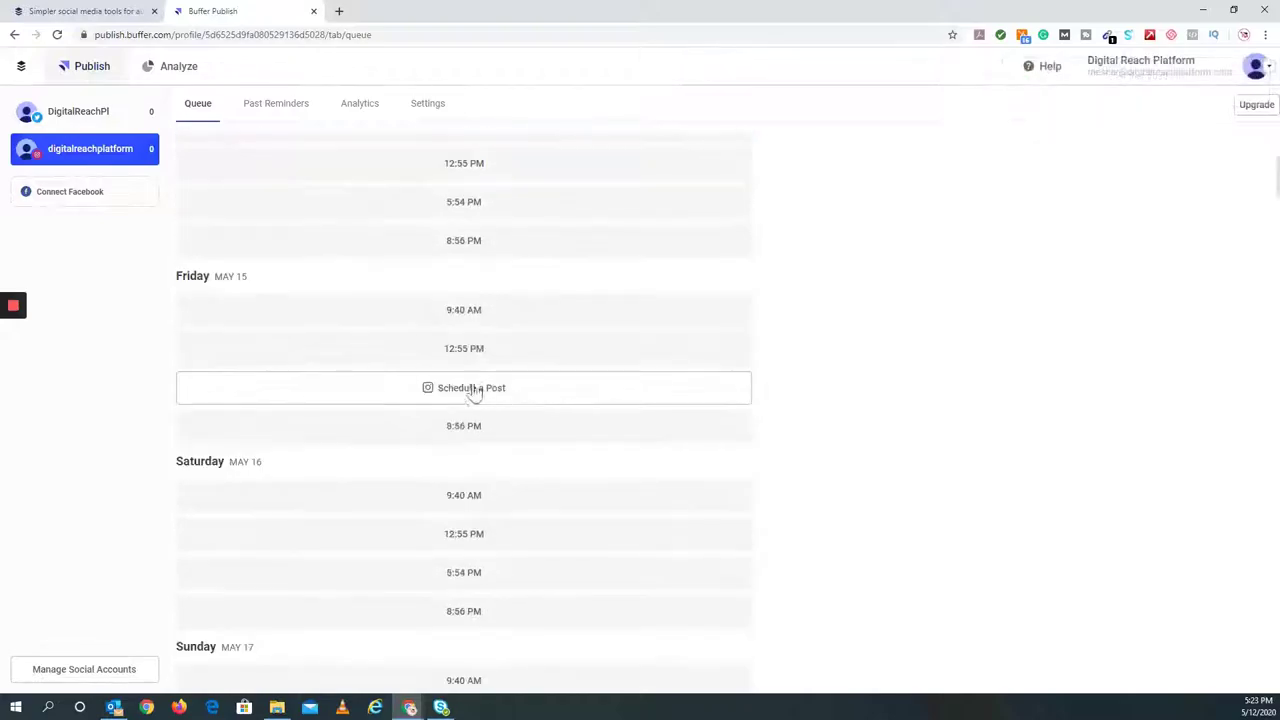
pyautogui.scroll(4, 345, 300)
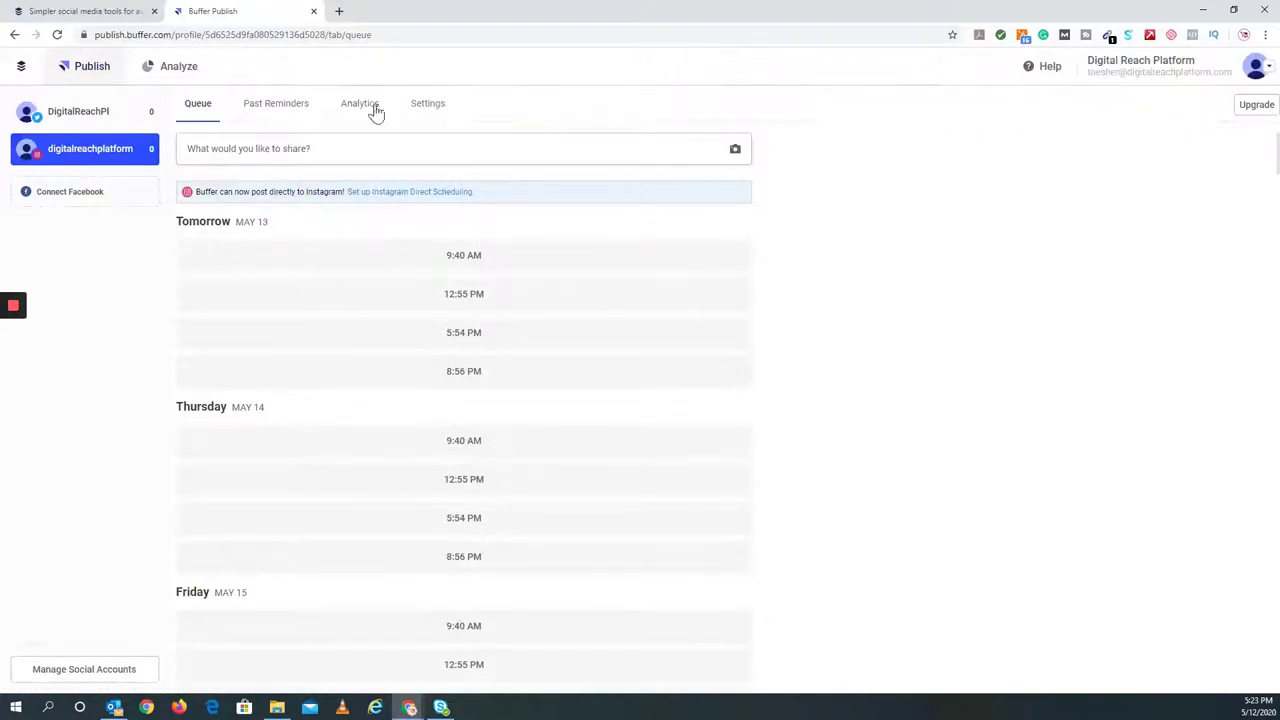
pyautogui.click(295, 110)
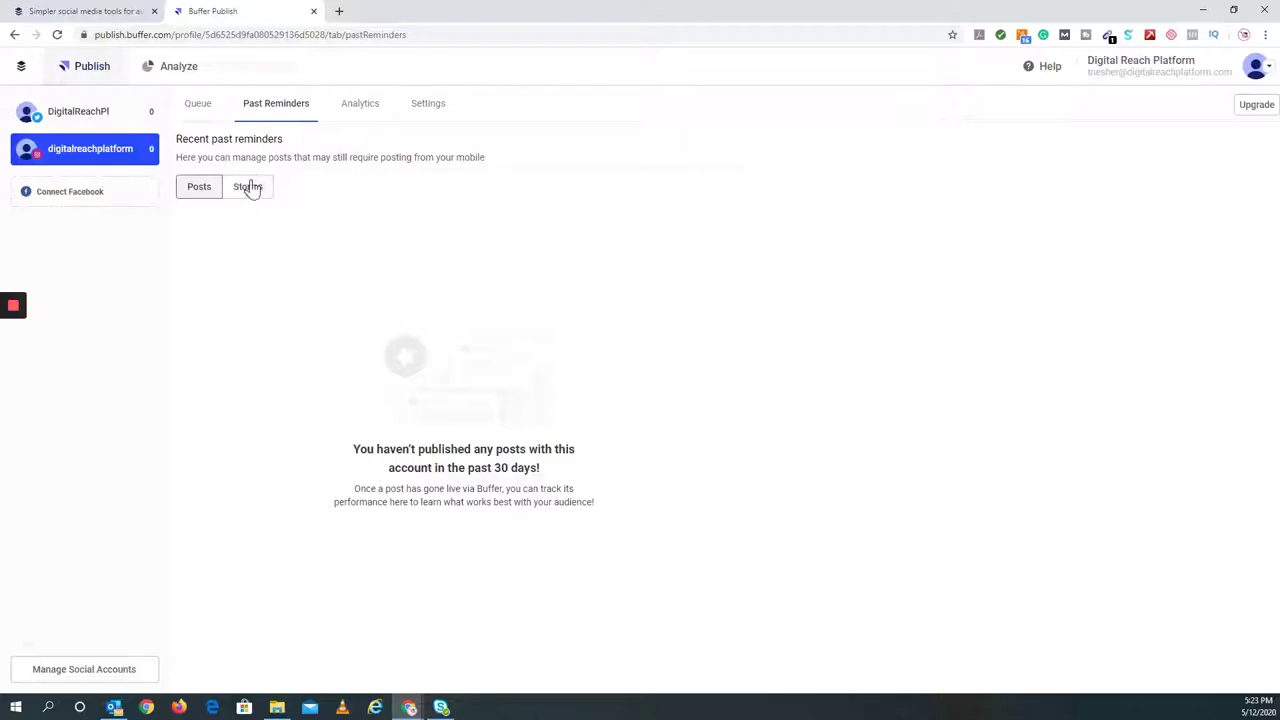
pyautogui.click(250, 188)
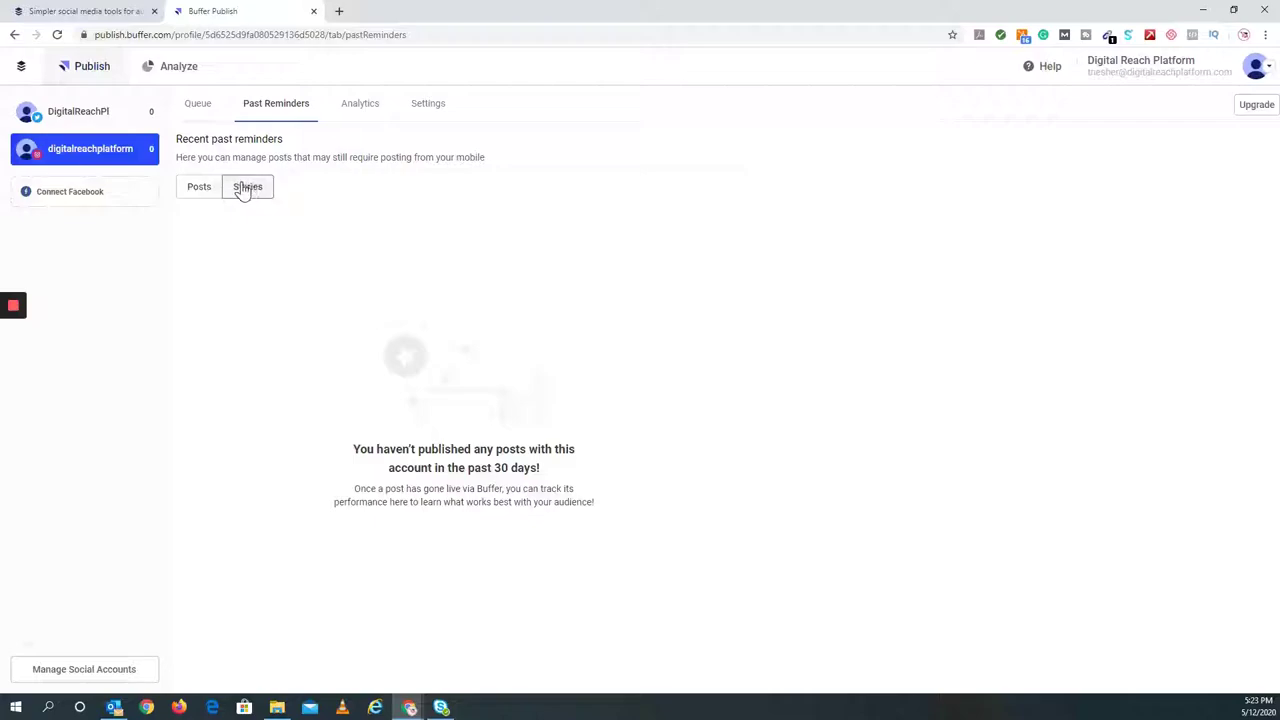
pyautogui.click(340, 112)
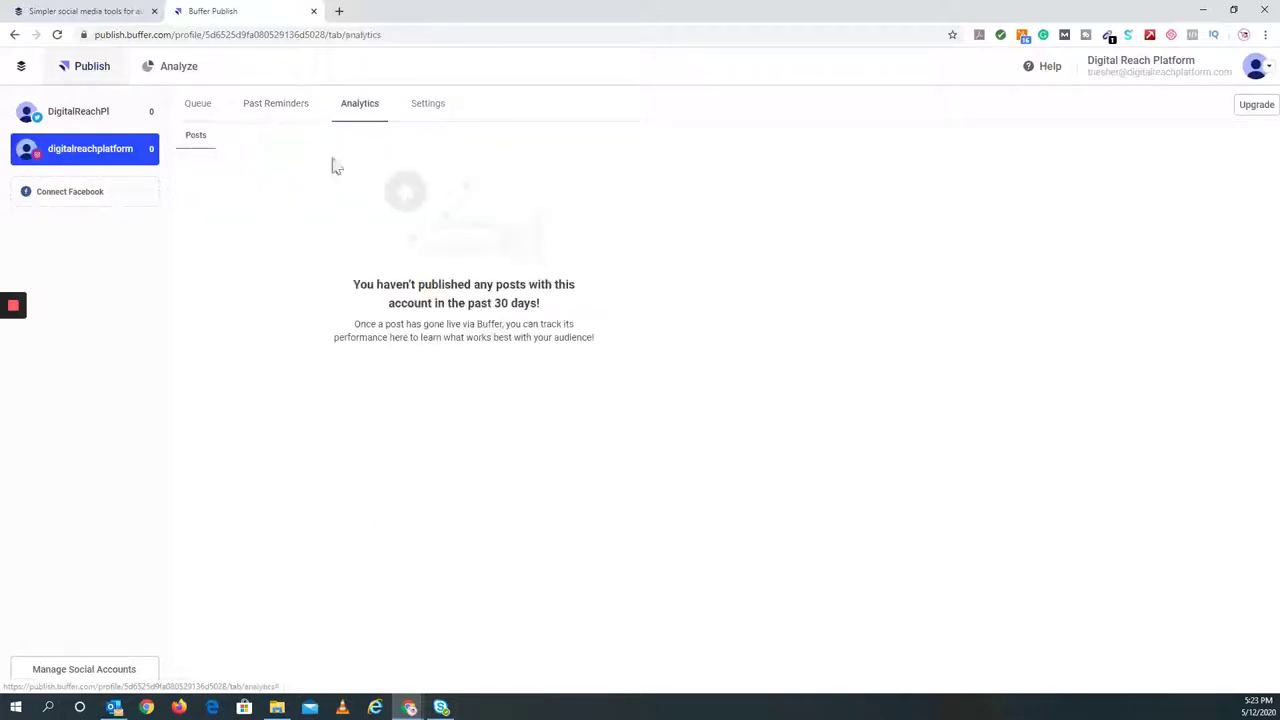